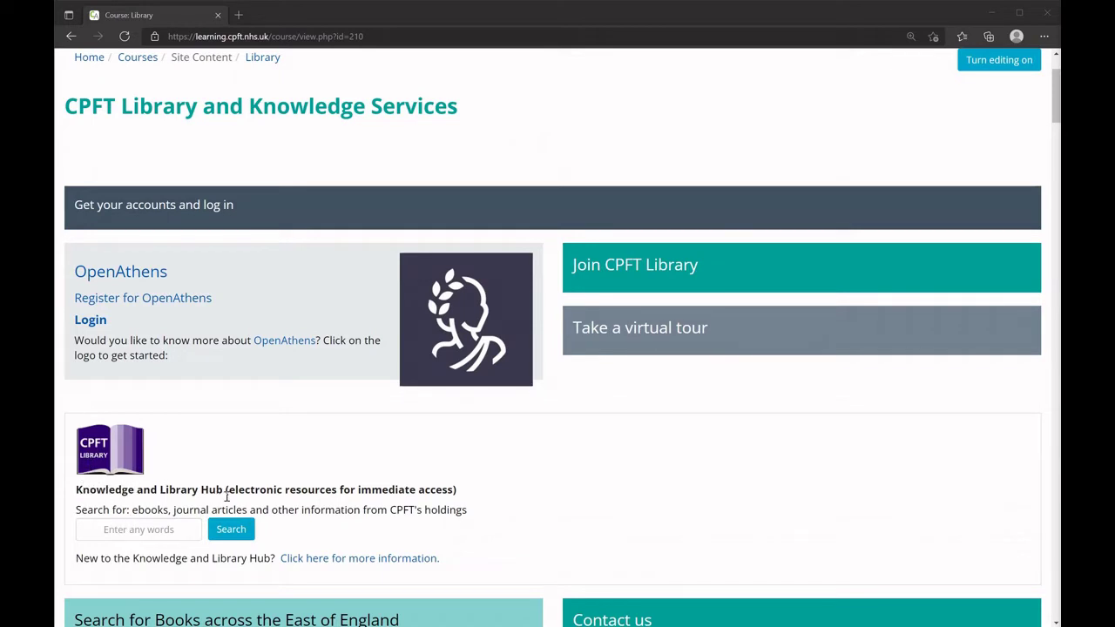
Search the Knowledge and Library Hub for "anxiety" from the CPFT Library page.
{"action": "left_click", "coordinate": [135, 530]}
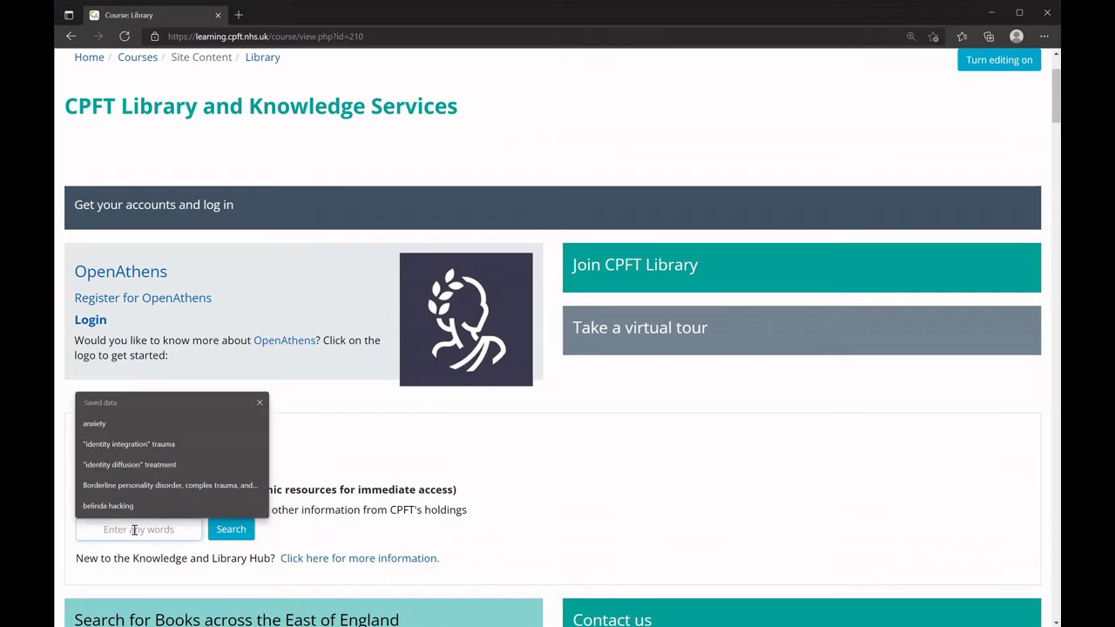
{"action": "type", "text": "anxie"}
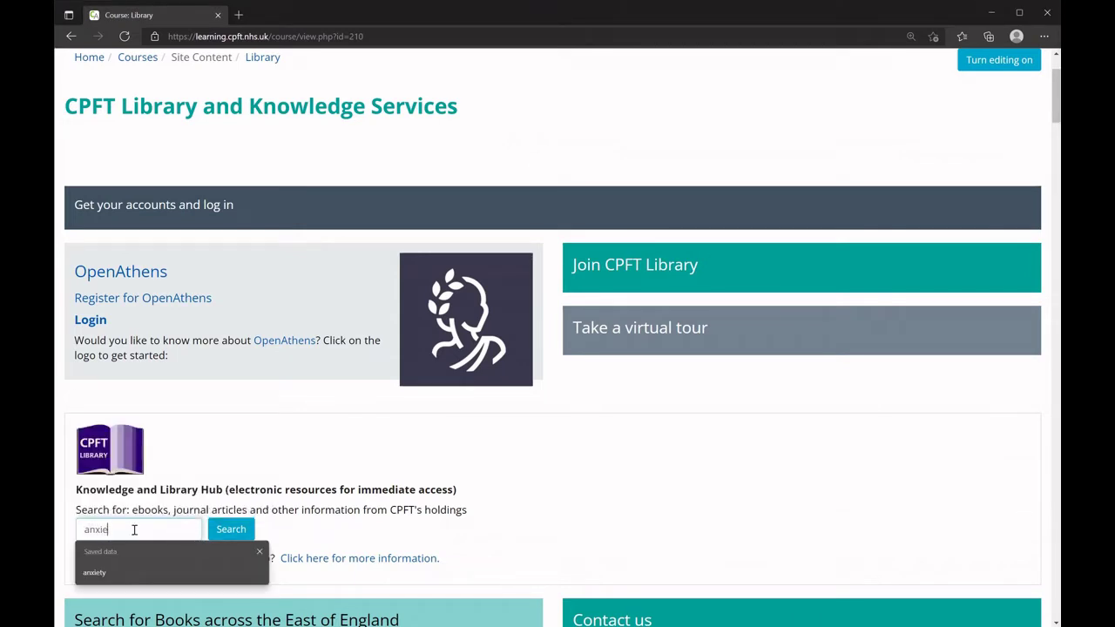
{"action": "type", "text": "ty"}
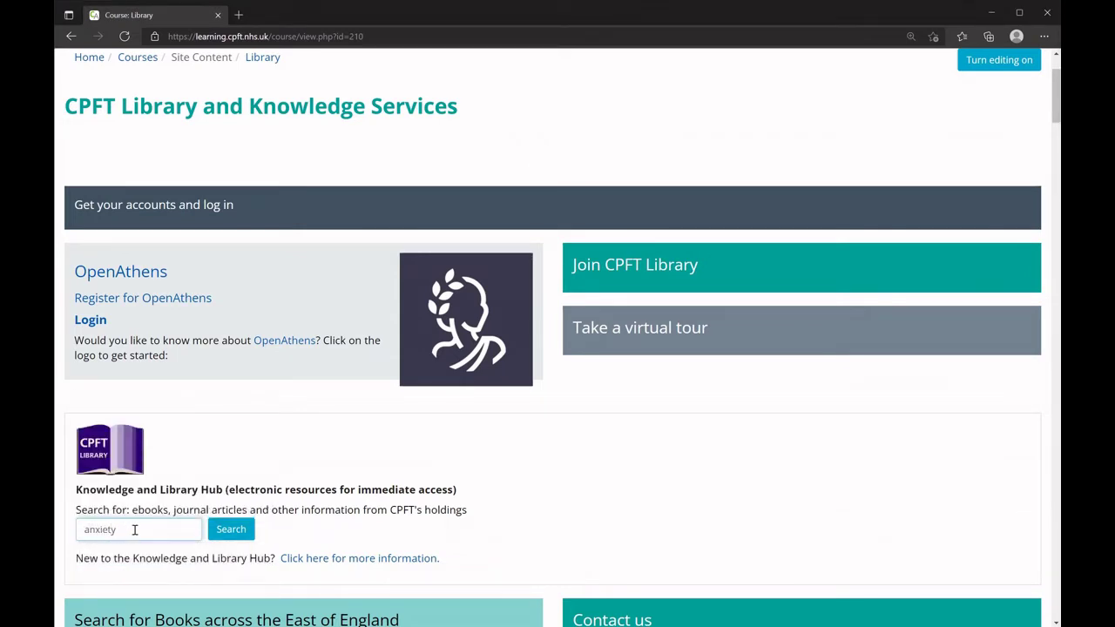
{"action": "left_click", "coordinate": [222, 530]}
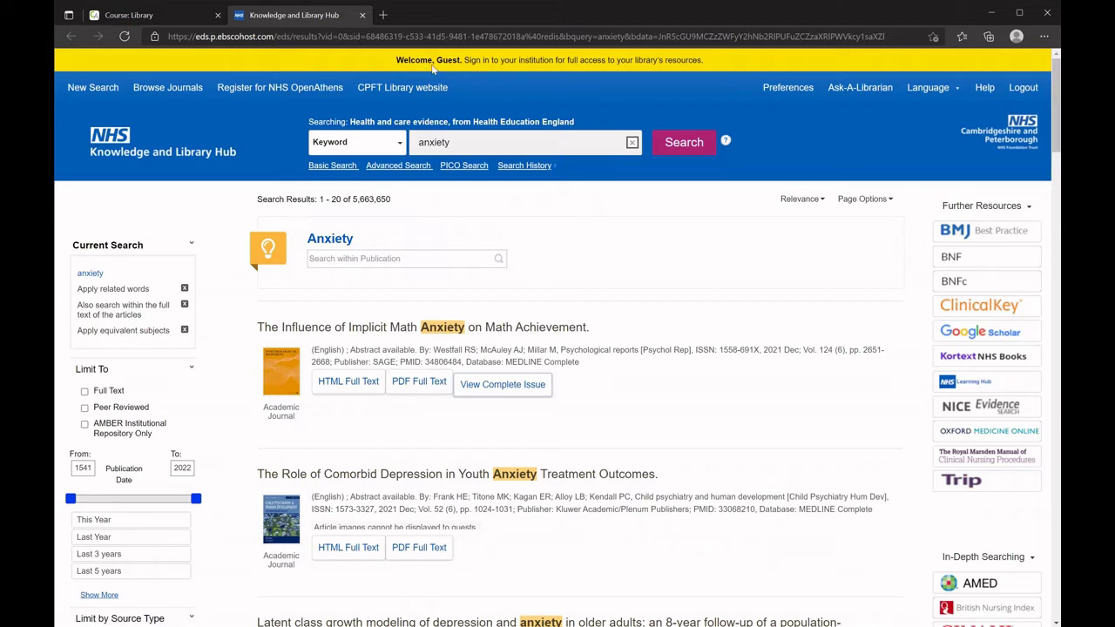
Sign in to the institution with the OpenAthens account, using the already filled-in credentials.
{"action": "left_click", "coordinate": [504, 64]}
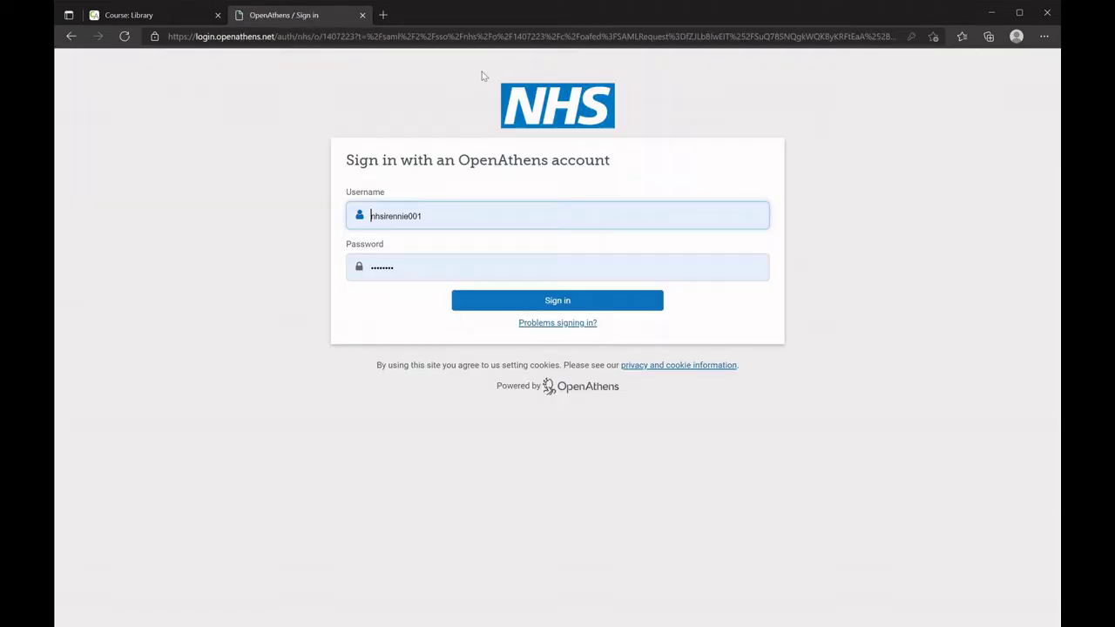
{"action": "left_click", "coordinate": [503, 305]}
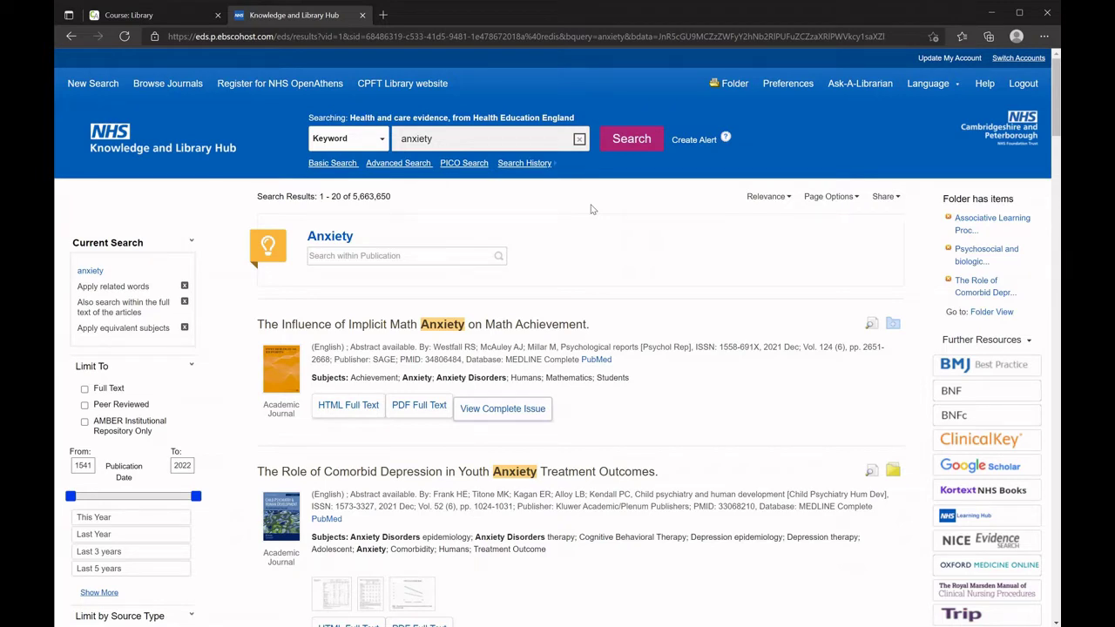
{"action": "left_click", "coordinate": [384, 141]}
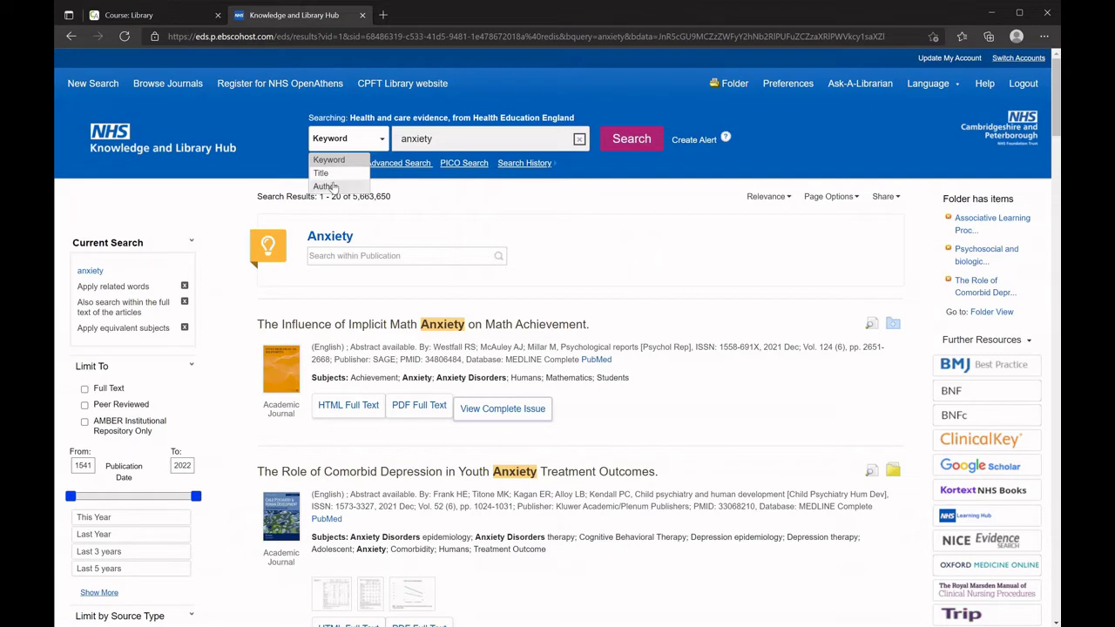
{"action": "left_click", "coordinate": [562, 206]}
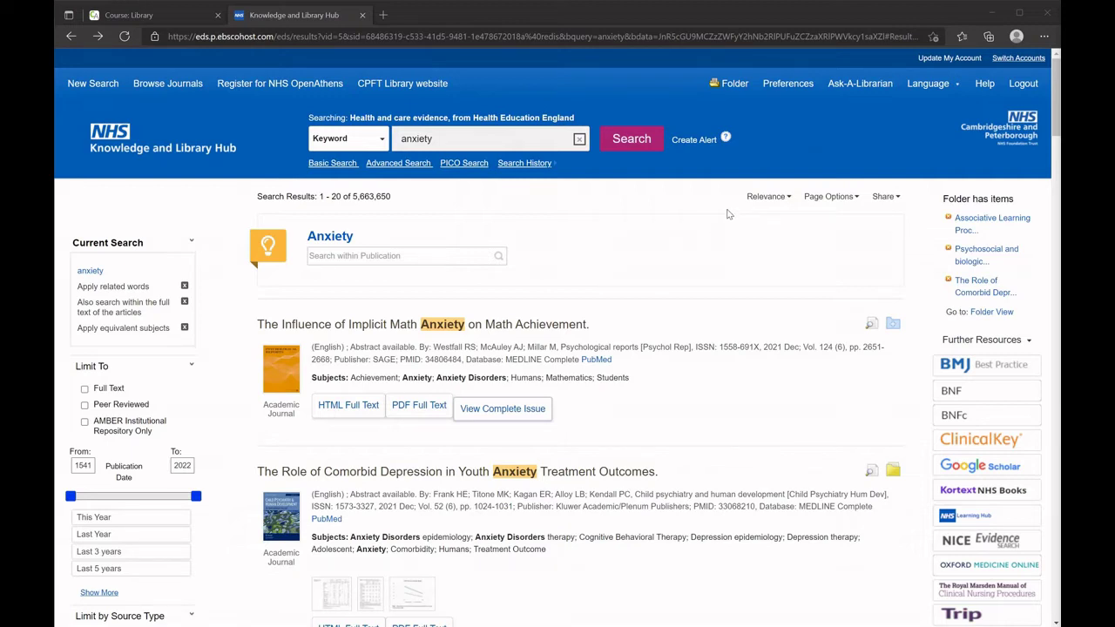
{"action": "left_click", "coordinate": [783, 199]}
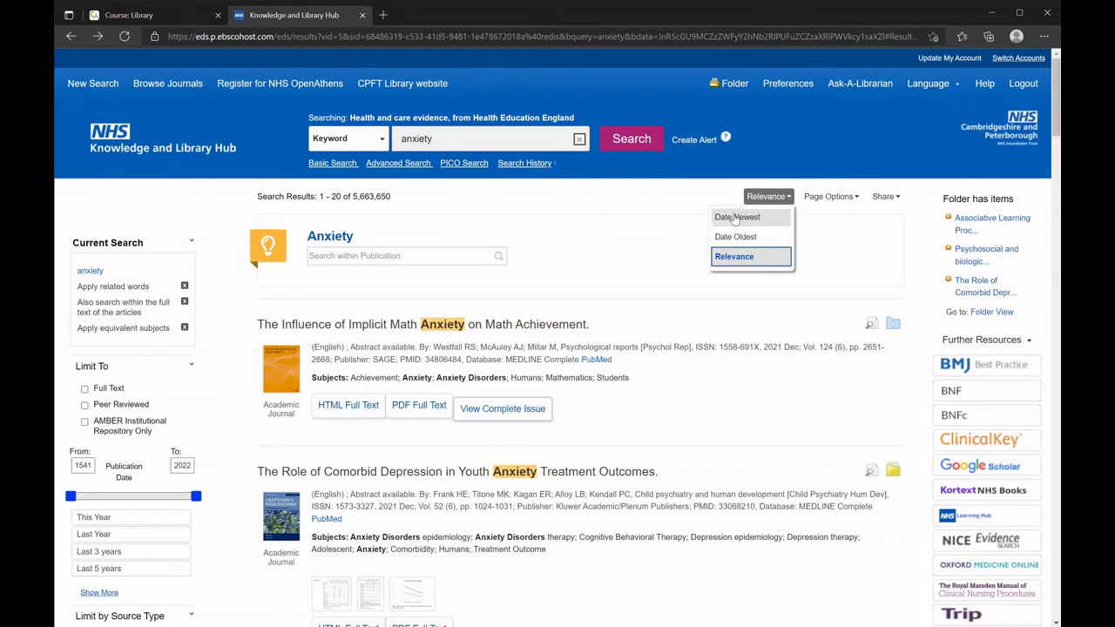
{"action": "left_click", "coordinate": [686, 205]}
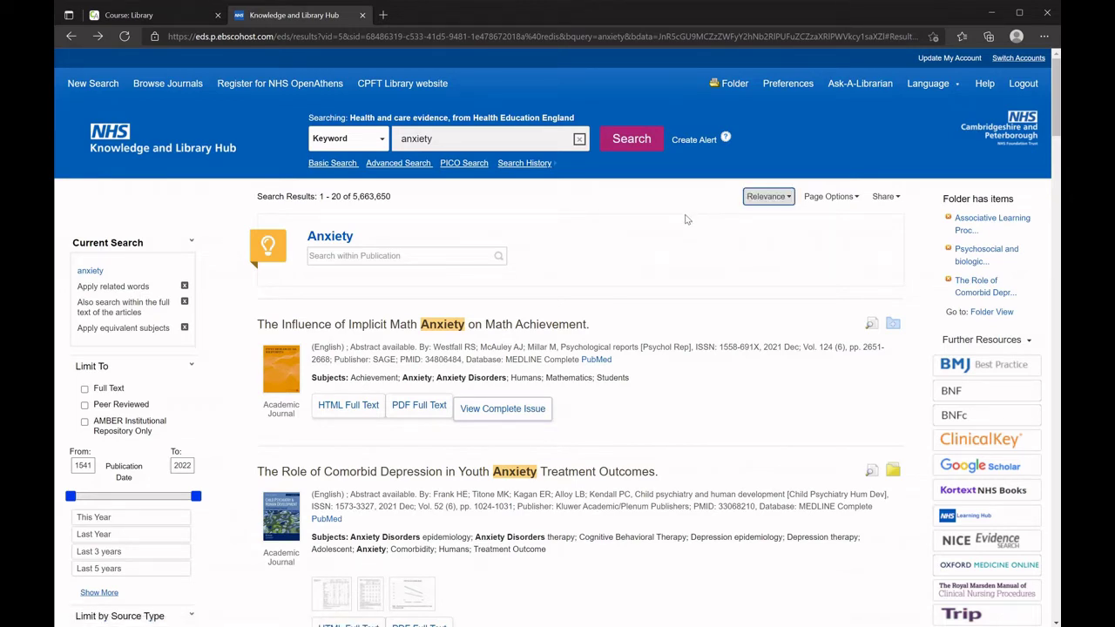
Open the record of the article on latent class growth modeling of depression and anxiety in older adults, read its abstract and open its PDF full text.
{"action": "scroll", "coordinate": [668, 330], "scroll_direction": "down", "scroll_amount": 2}
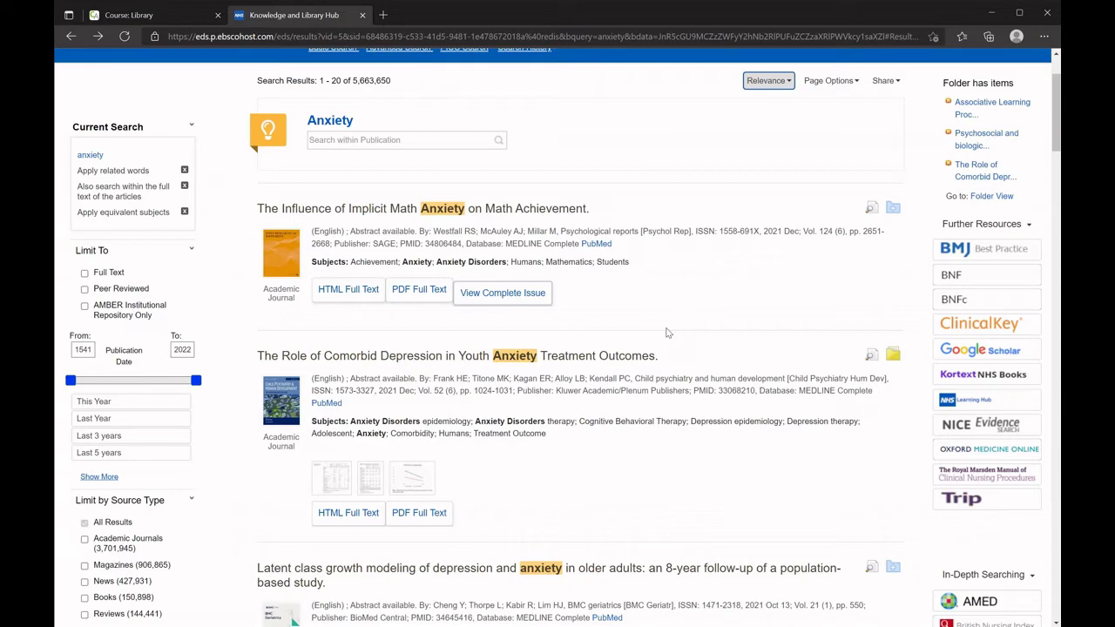
{"action": "scroll", "coordinate": [668, 333], "scroll_direction": "down", "scroll_amount": 4}
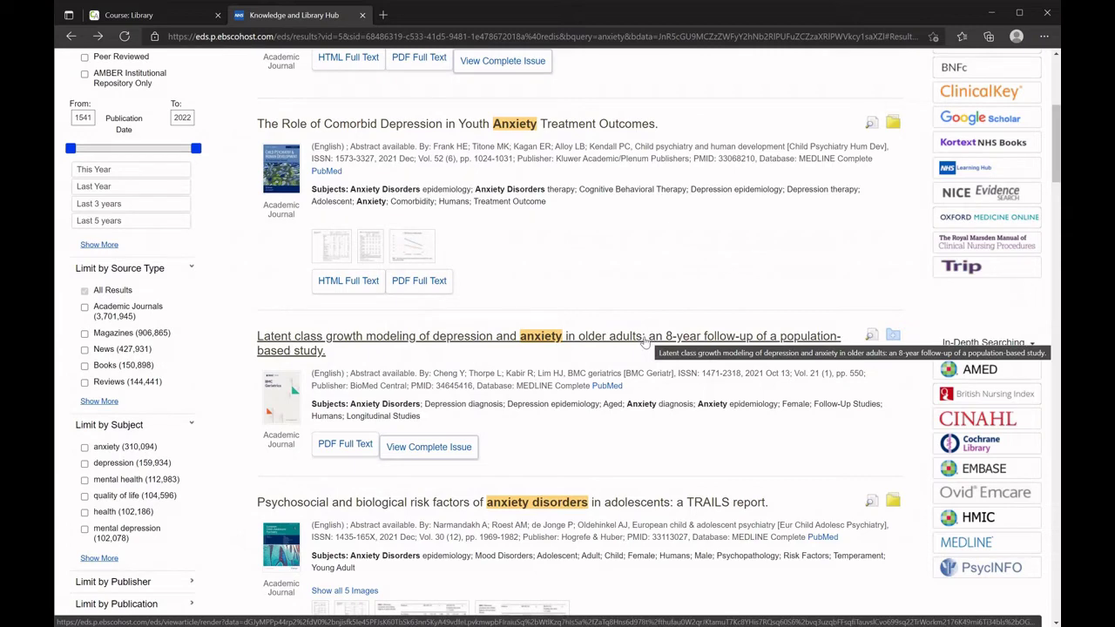
{"action": "left_click", "coordinate": [638, 340]}
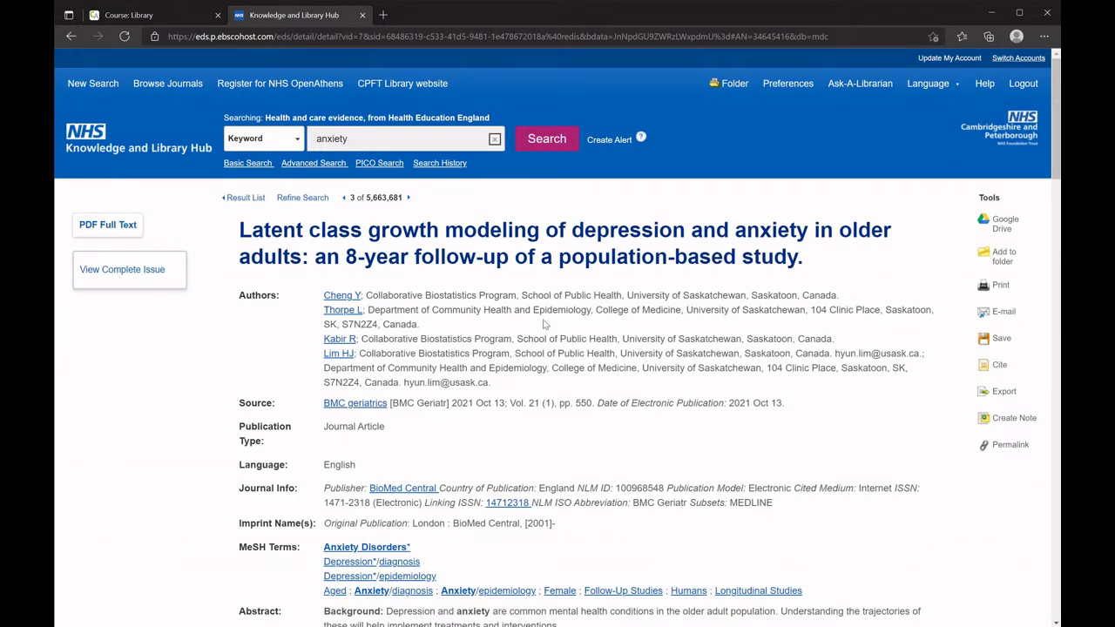
{"action": "scroll", "coordinate": [543, 324], "scroll_direction": "down", "scroll_amount": 4}
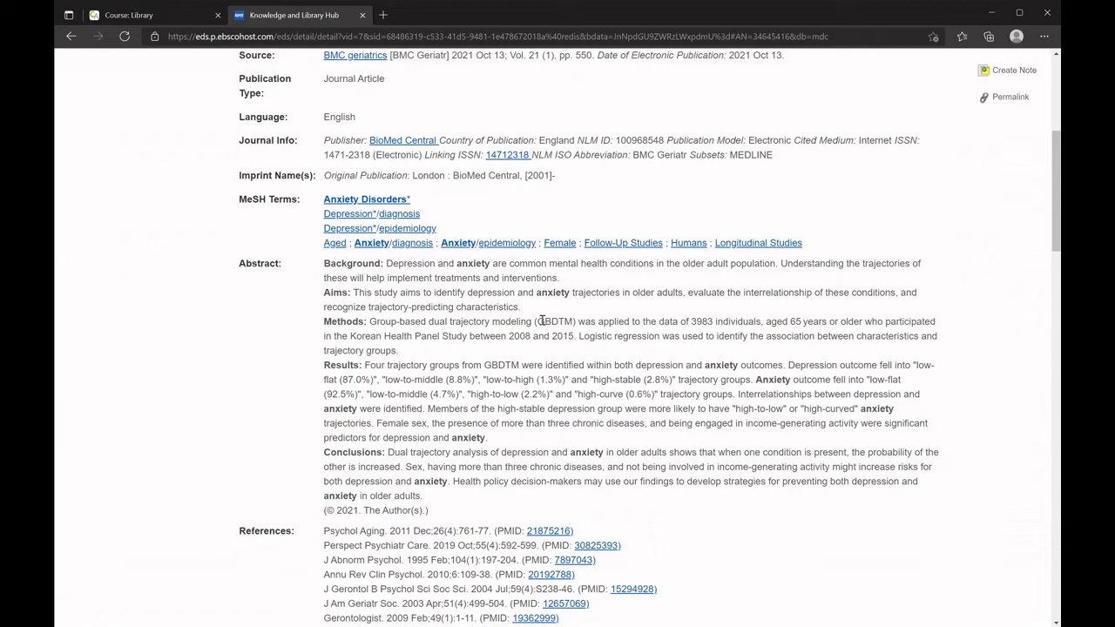
{"action": "scroll", "coordinate": [541, 320], "scroll_direction": "up", "scroll_amount": 4}
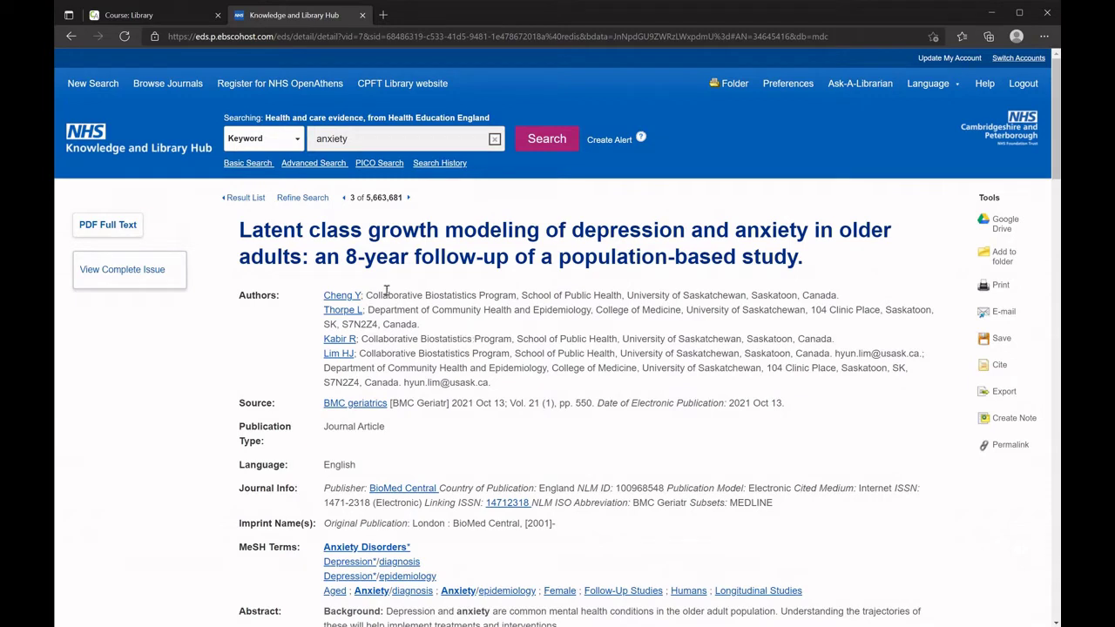
{"action": "left_click", "coordinate": [108, 228]}
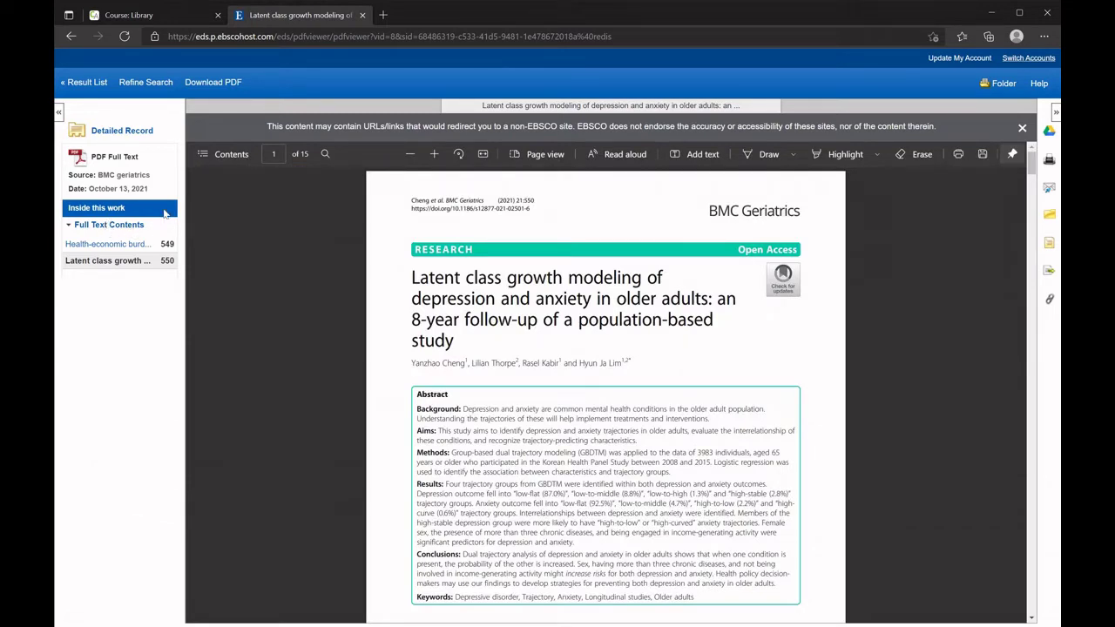
Return to the result list and open the request form for "On the Horizon." to review its requester, item and copyright sections.
{"action": "left_click", "coordinate": [77, 81]}
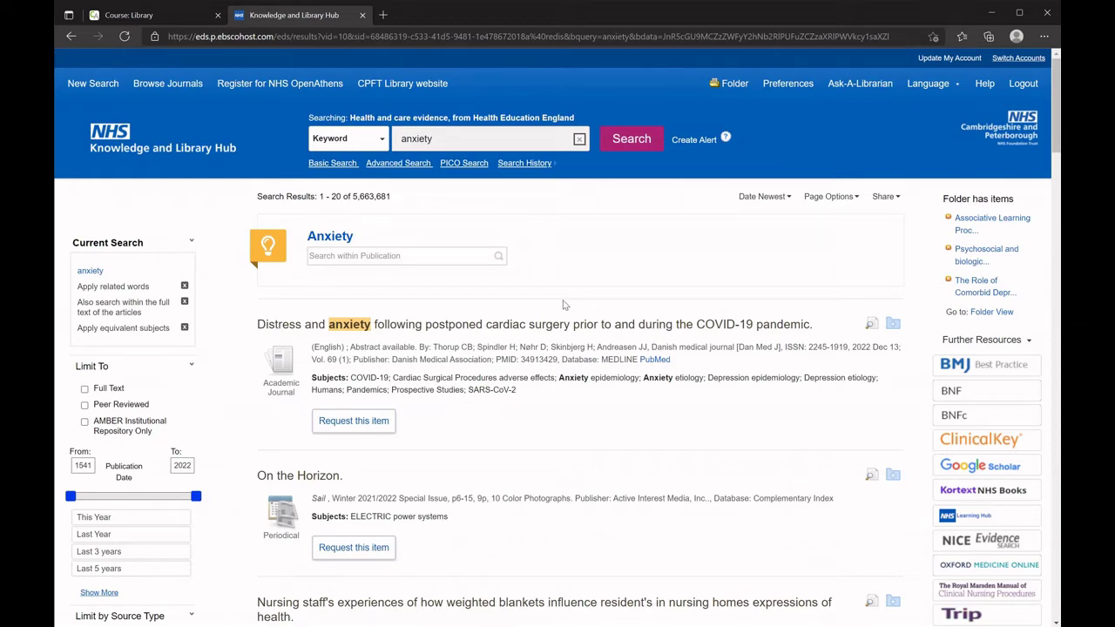
{"action": "scroll", "coordinate": [562, 305], "scroll_direction": "down", "scroll_amount": 1}
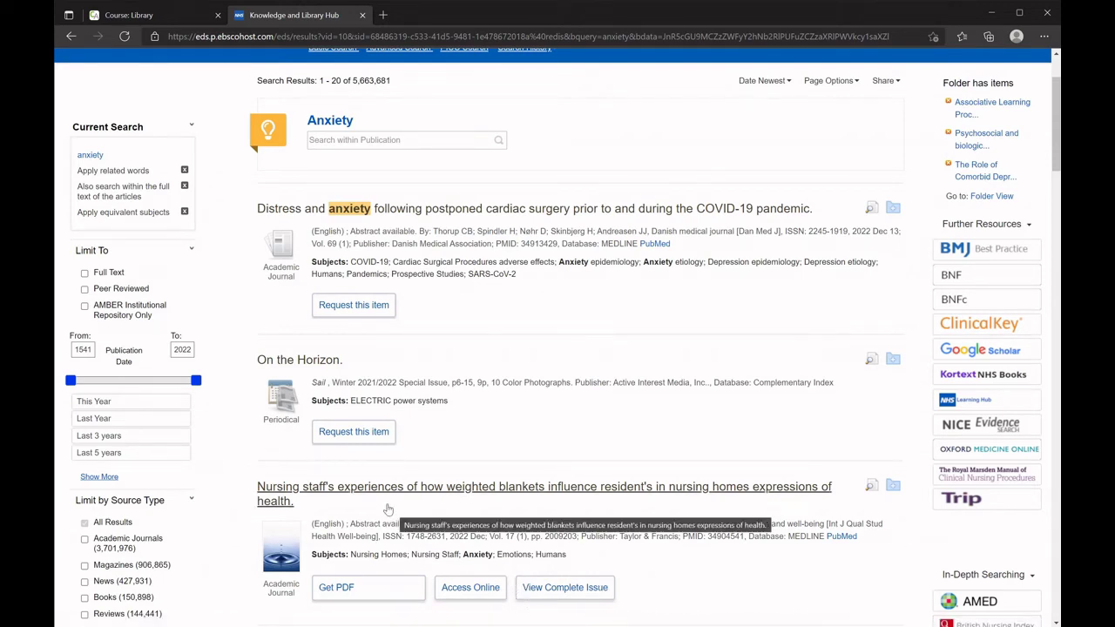
{"action": "left_click", "coordinate": [367, 442]}
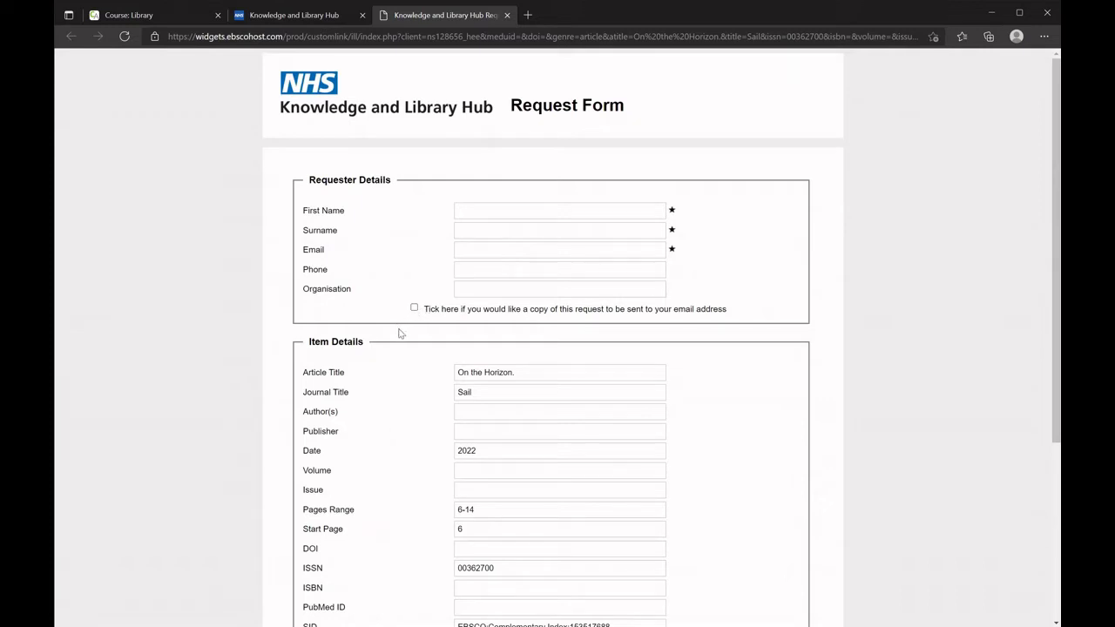
{"action": "scroll", "coordinate": [404, 347], "scroll_direction": "down", "scroll_amount": 3}
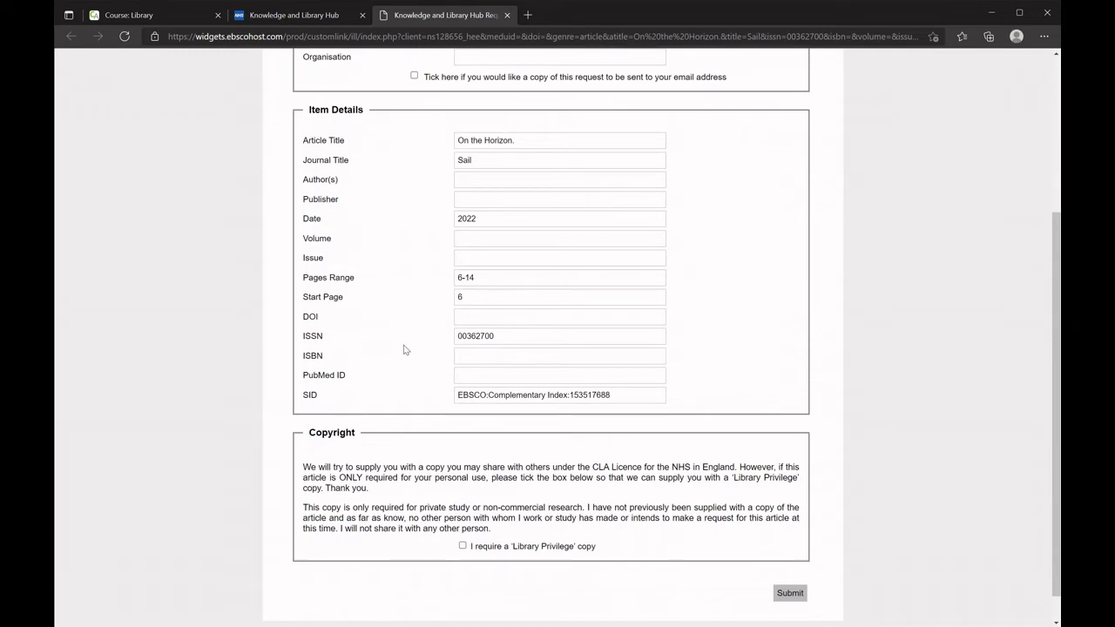
{"action": "scroll", "coordinate": [404, 349], "scroll_direction": "up", "scroll_amount": 3}
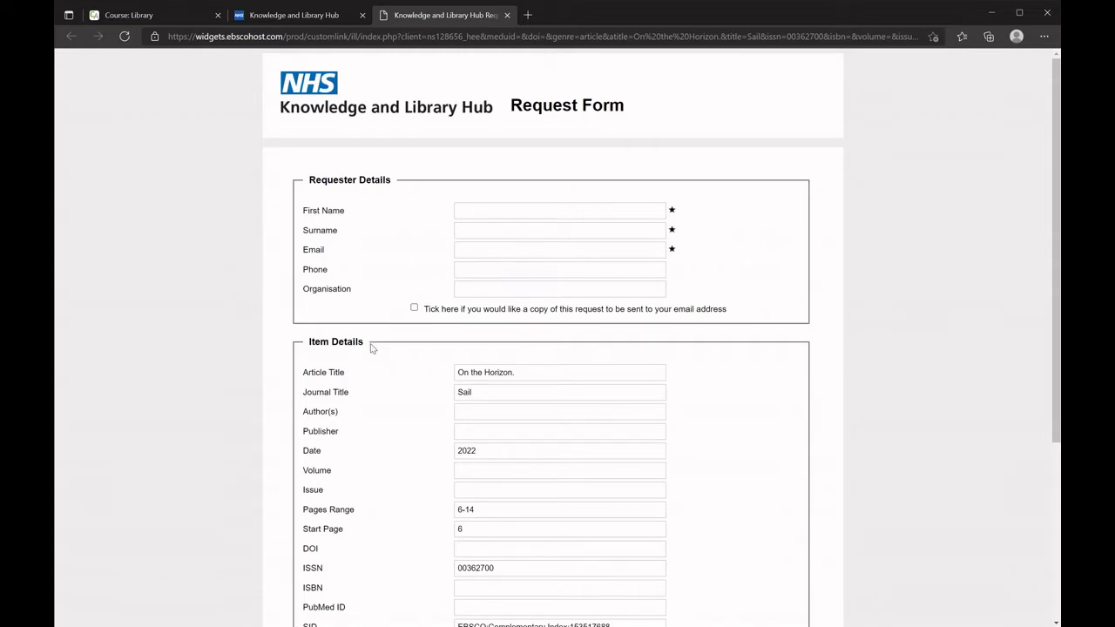
{"action": "scroll", "coordinate": [370, 347], "scroll_direction": "down", "scroll_amount": 3}
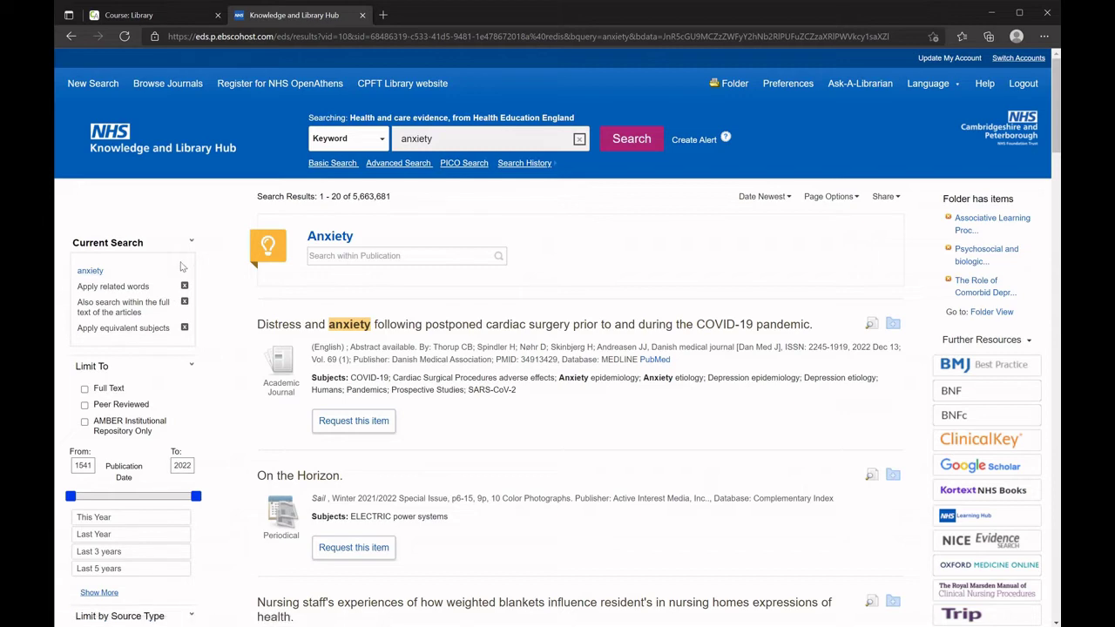
Limit the anxiety search results to Full Text and look through the filtered list.
{"action": "left_click", "coordinate": [84, 389]}
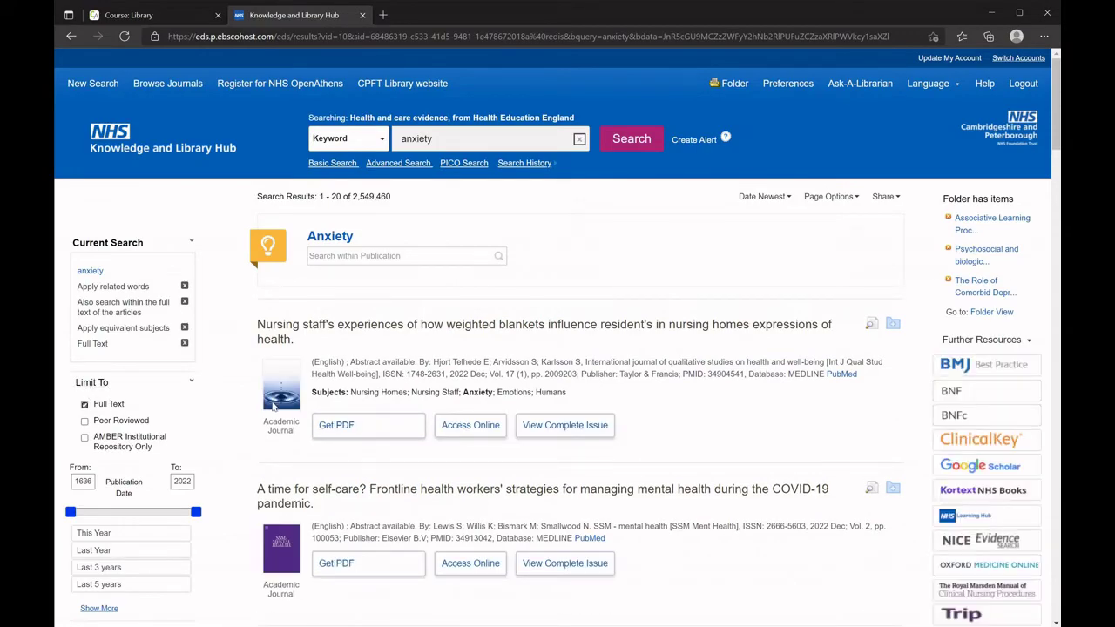
{"action": "scroll", "coordinate": [272, 405], "scroll_direction": "down", "scroll_amount": 10}
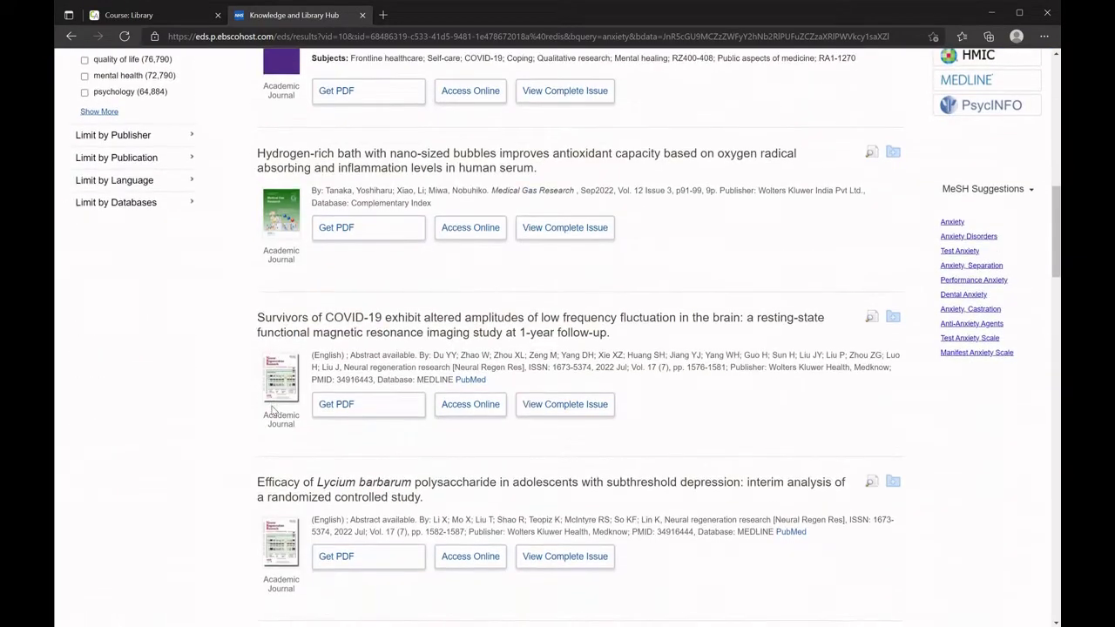
{"action": "scroll", "coordinate": [272, 409], "scroll_direction": "up", "scroll_amount": 10}
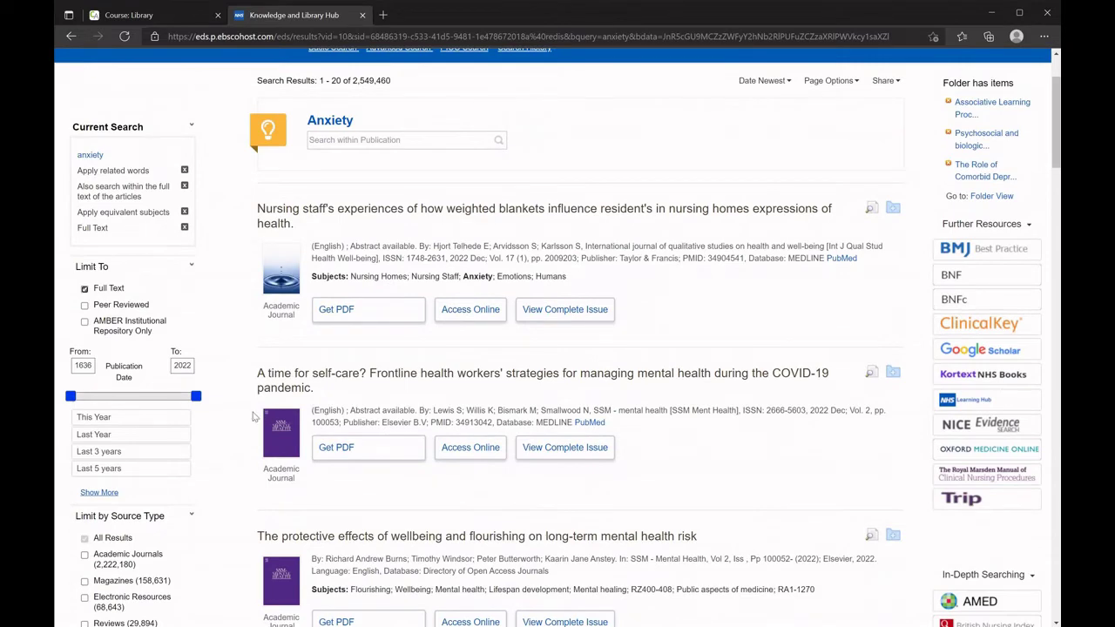
{"action": "scroll", "coordinate": [264, 413], "scroll_direction": "up", "scroll_amount": 1}
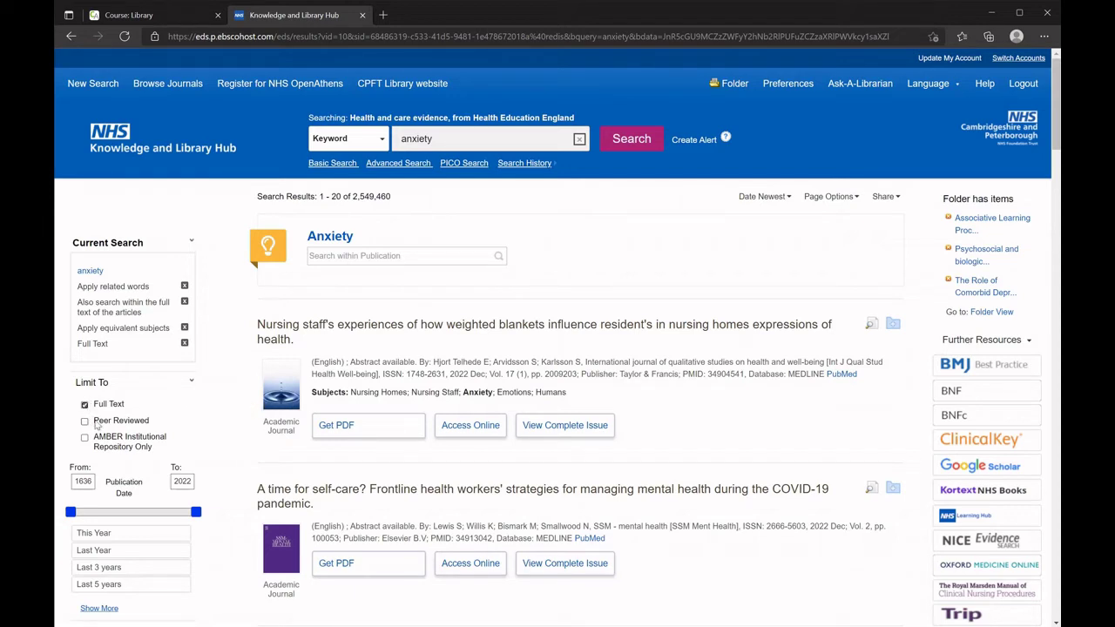
Restrict the results to the source type Books and to publications from the last 5 years.
{"action": "scroll", "coordinate": [111, 424], "scroll_direction": "down", "scroll_amount": 3}
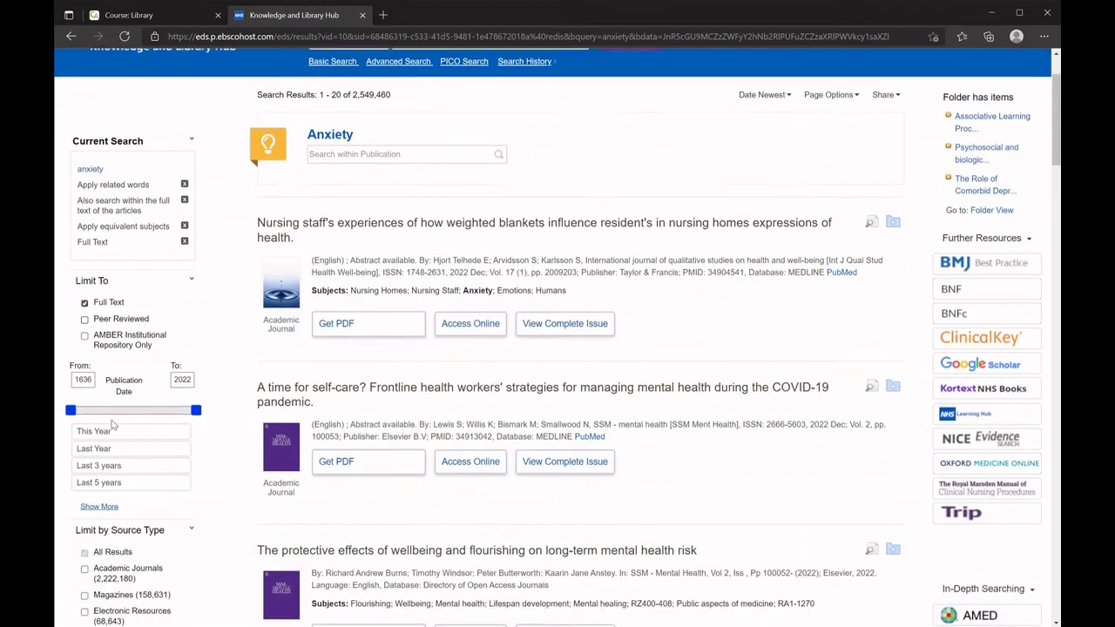
{"action": "scroll", "coordinate": [111, 427], "scroll_direction": "down", "scroll_amount": 2}
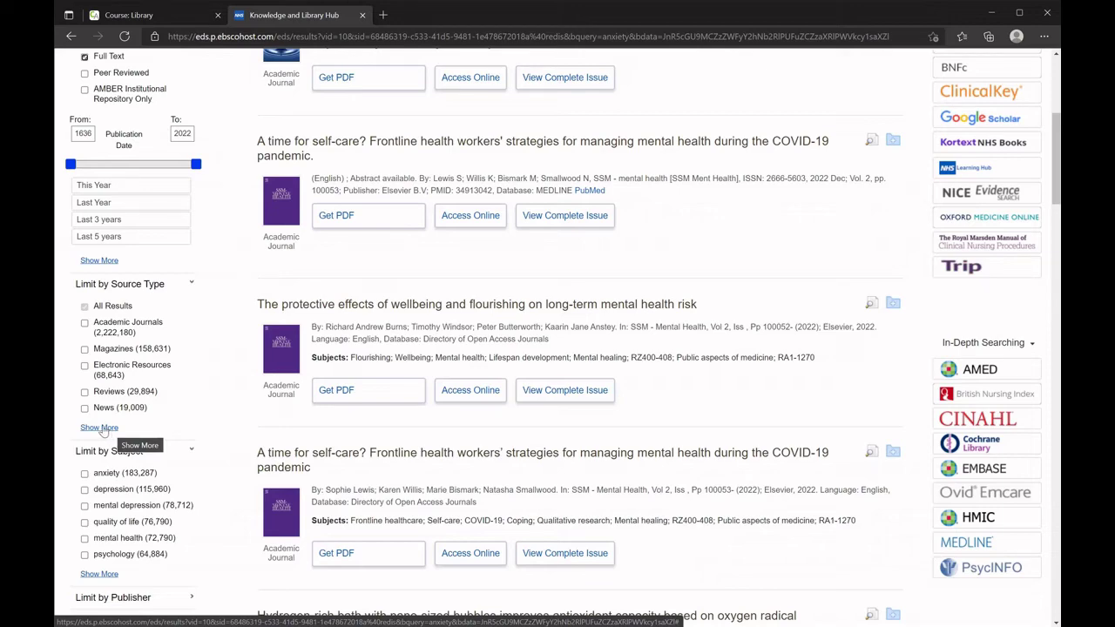
{"action": "left_click", "coordinate": [99, 428]}
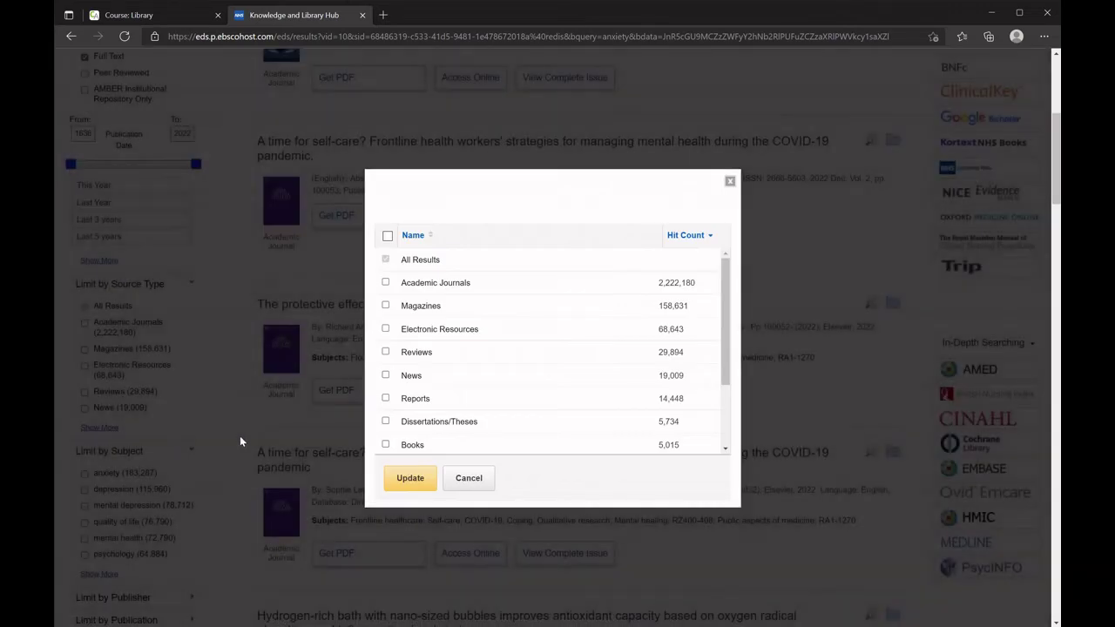
{"action": "left_click", "coordinate": [385, 445]}
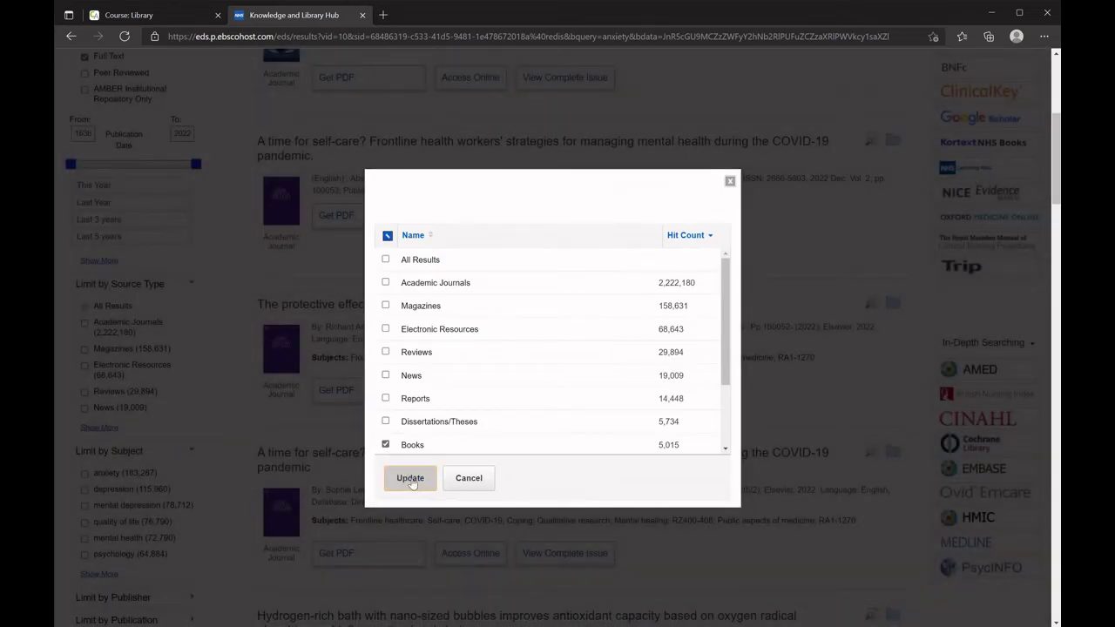
{"action": "left_click", "coordinate": [407, 478]}
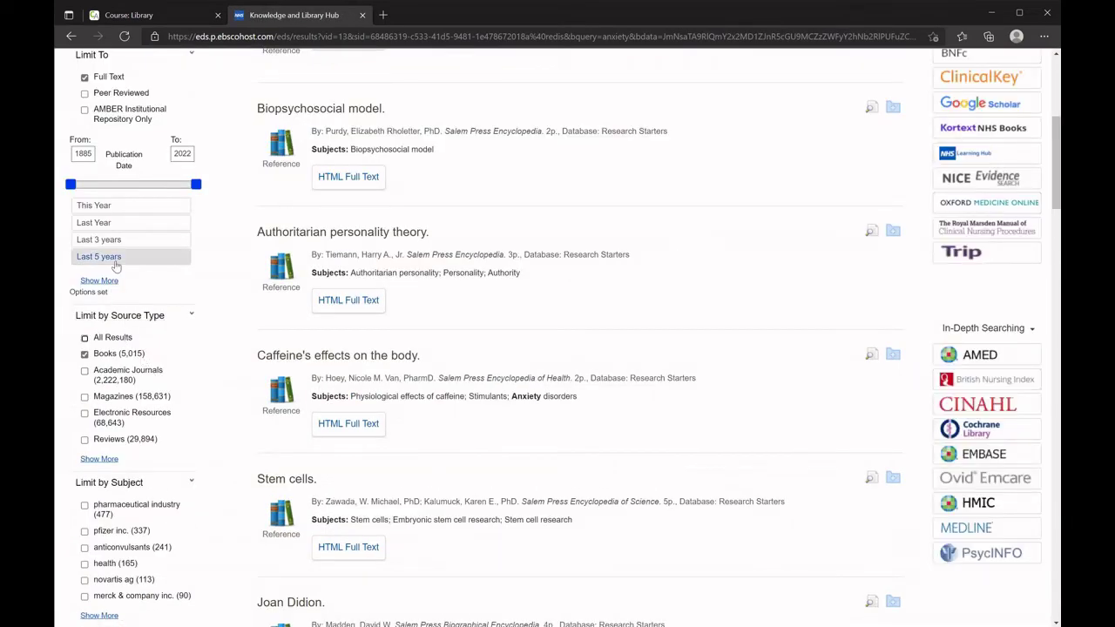
{"action": "left_click", "coordinate": [114, 259]}
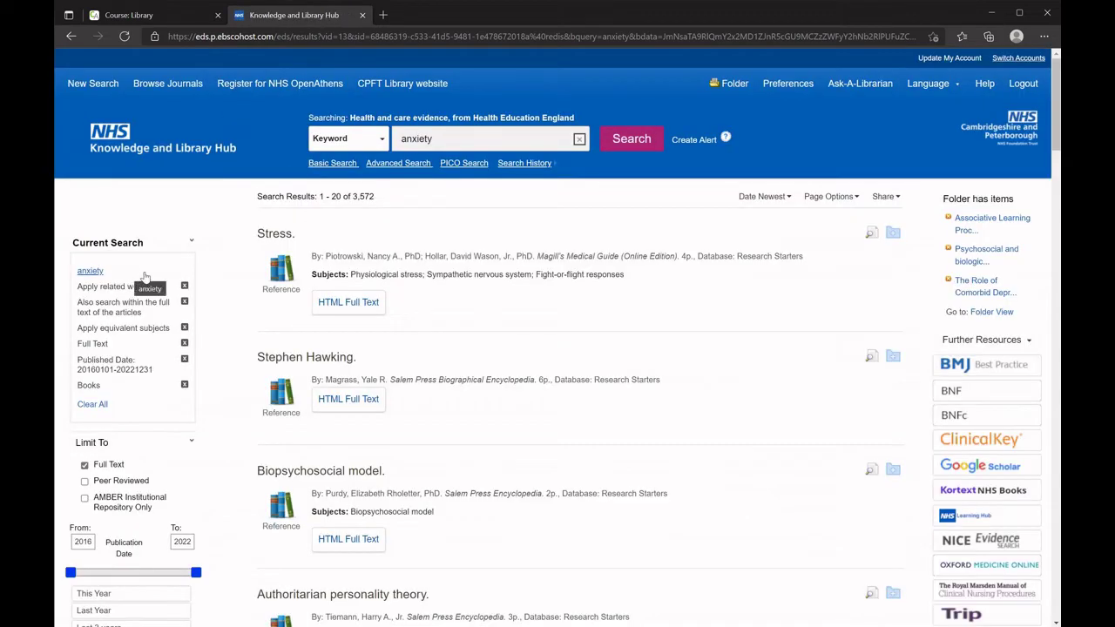
Sort the filtered book results by relevance and look through the first entries.
{"action": "left_click", "coordinate": [782, 198]}
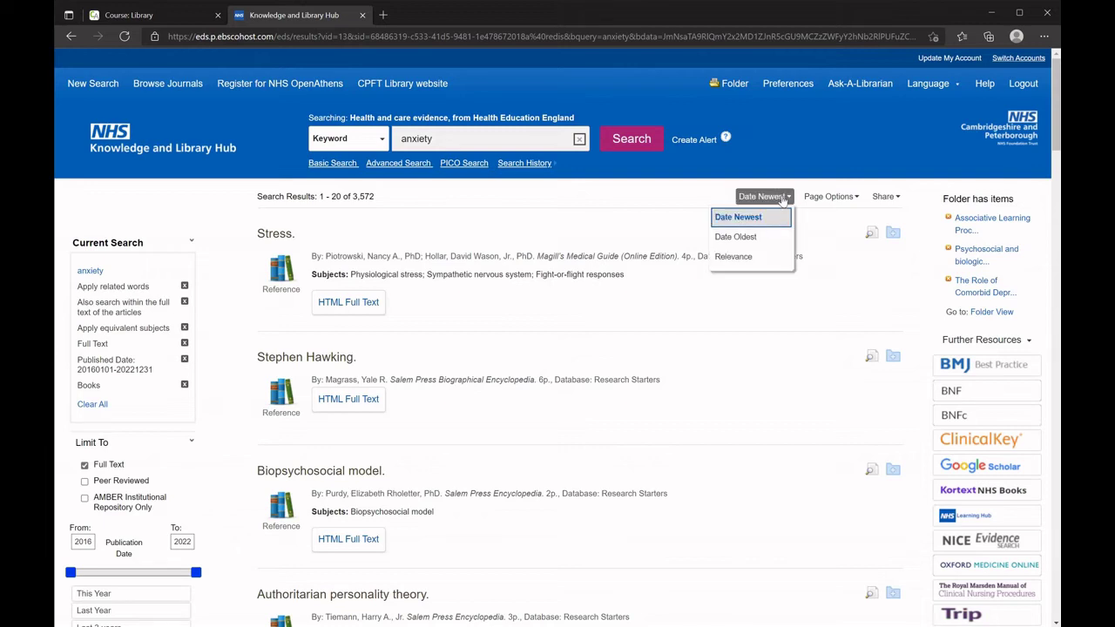
{"action": "left_click", "coordinate": [734, 257]}
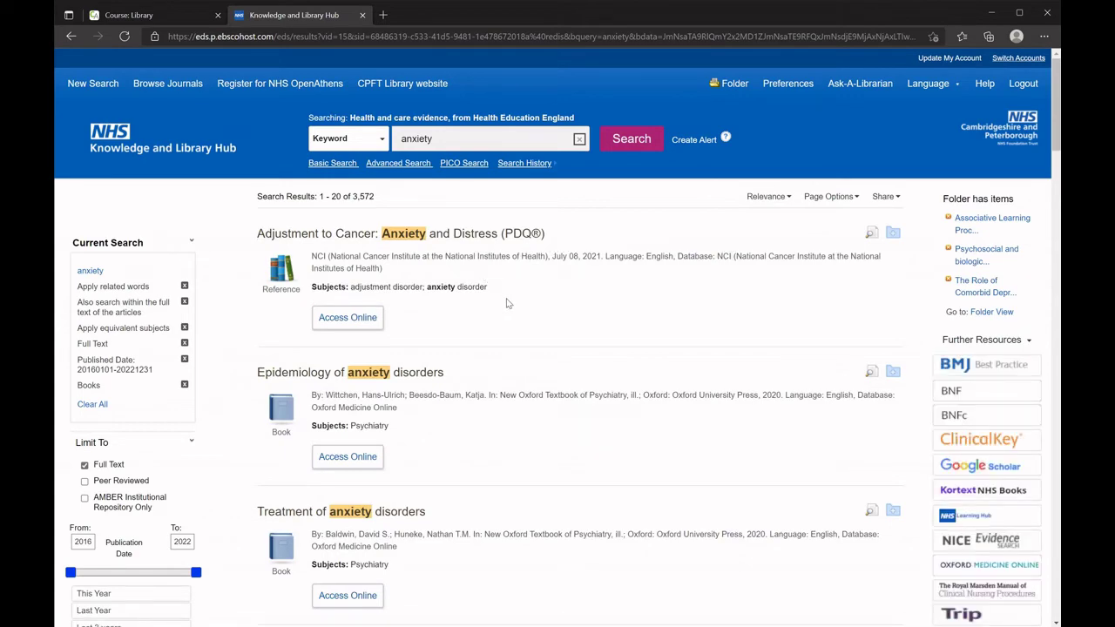
{"action": "scroll", "coordinate": [509, 305], "scroll_direction": "down", "scroll_amount": 1}
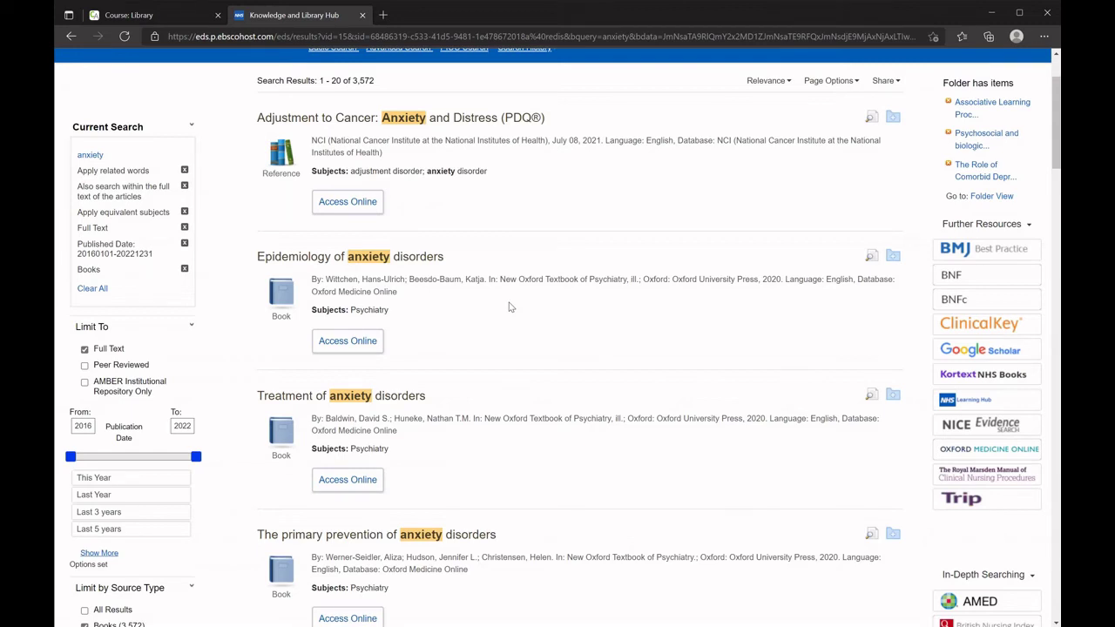
Access the book chapter "Treatment of anxiety disorders" online from the result list and look through its text.
{"action": "scroll", "coordinate": [510, 306], "scroll_direction": "down", "scroll_amount": 1}
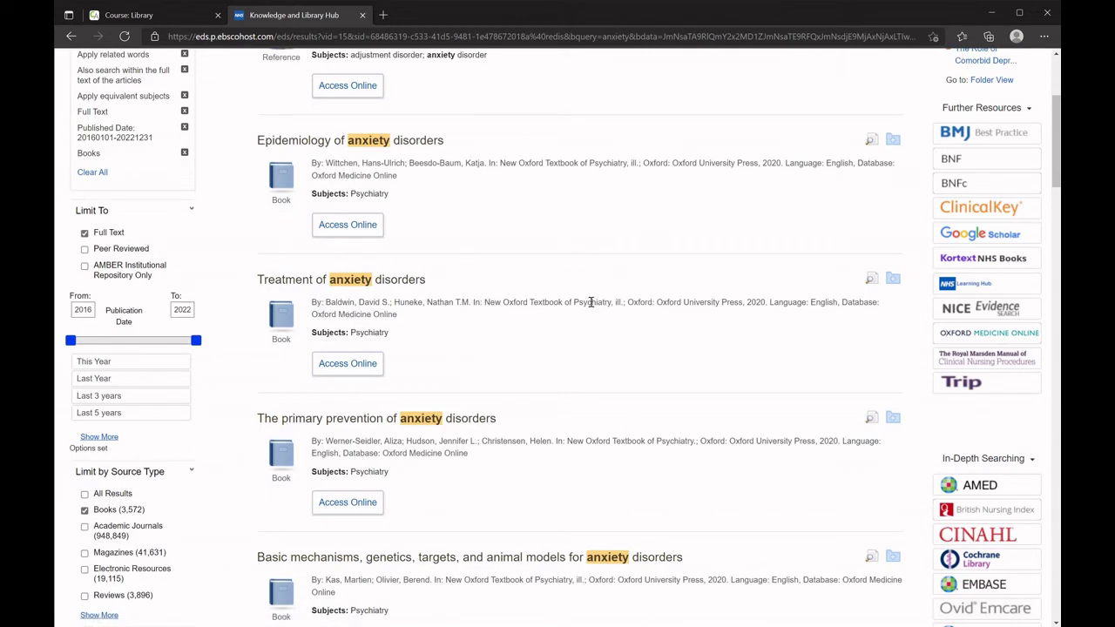
{"action": "left_click", "coordinate": [354, 366]}
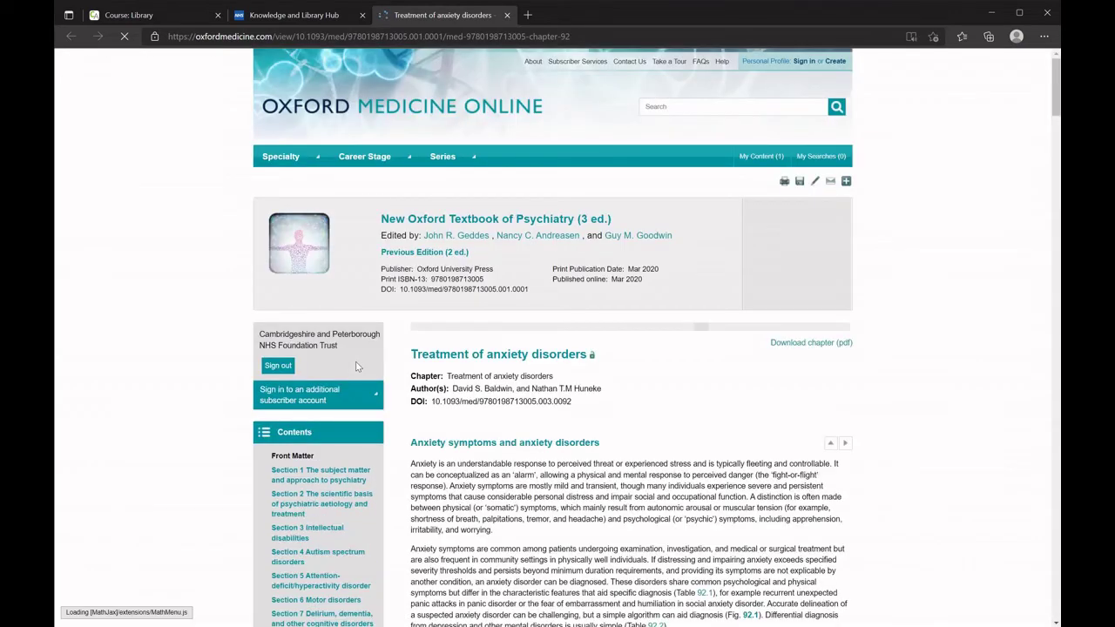
{"action": "scroll", "coordinate": [414, 372], "scroll_direction": "down", "scroll_amount": 1}
{"action": "scroll", "coordinate": [413, 372], "scroll_direction": "down", "scroll_amount": 6}
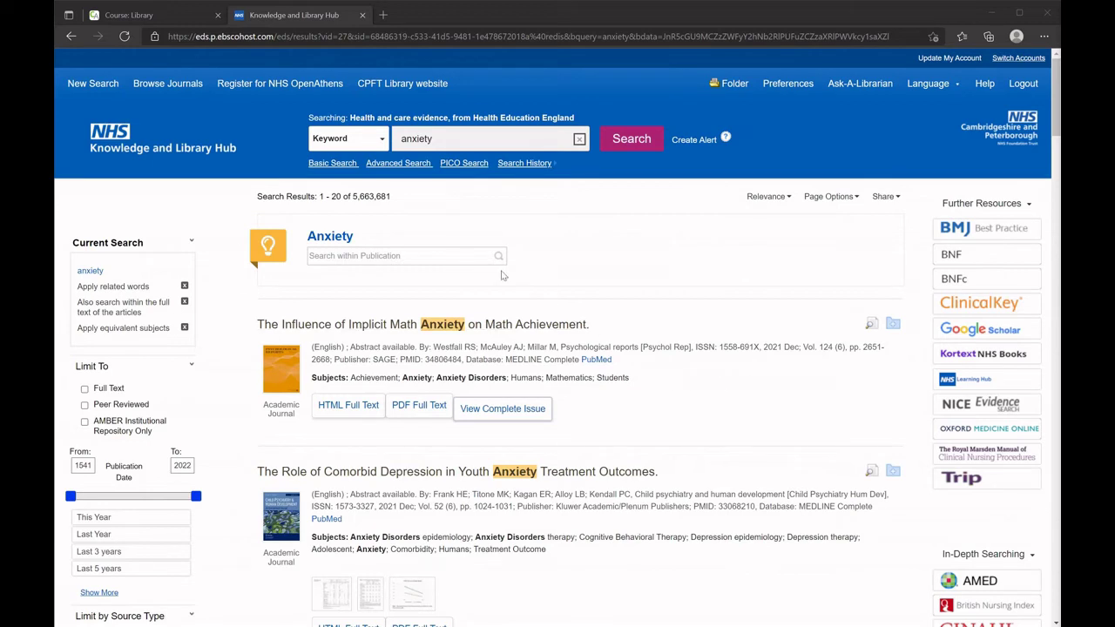
Open the advanced search for anxiety, check the searchable field choices, and review the search modes and result limiters.
{"action": "left_click", "coordinate": [407, 165]}
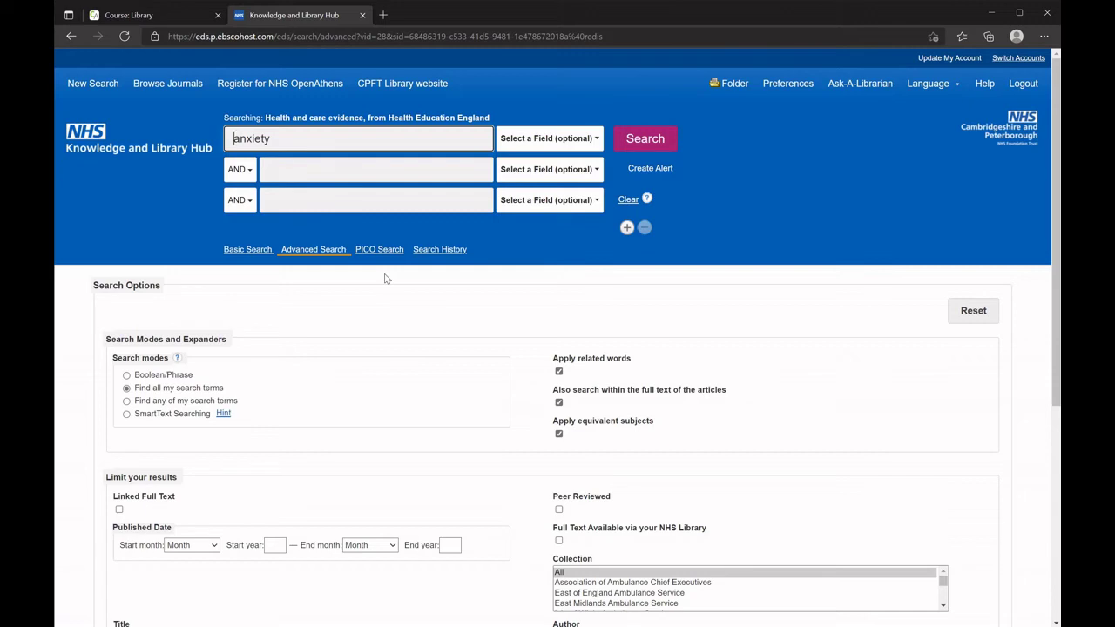
{"action": "left_click", "coordinate": [597, 141]}
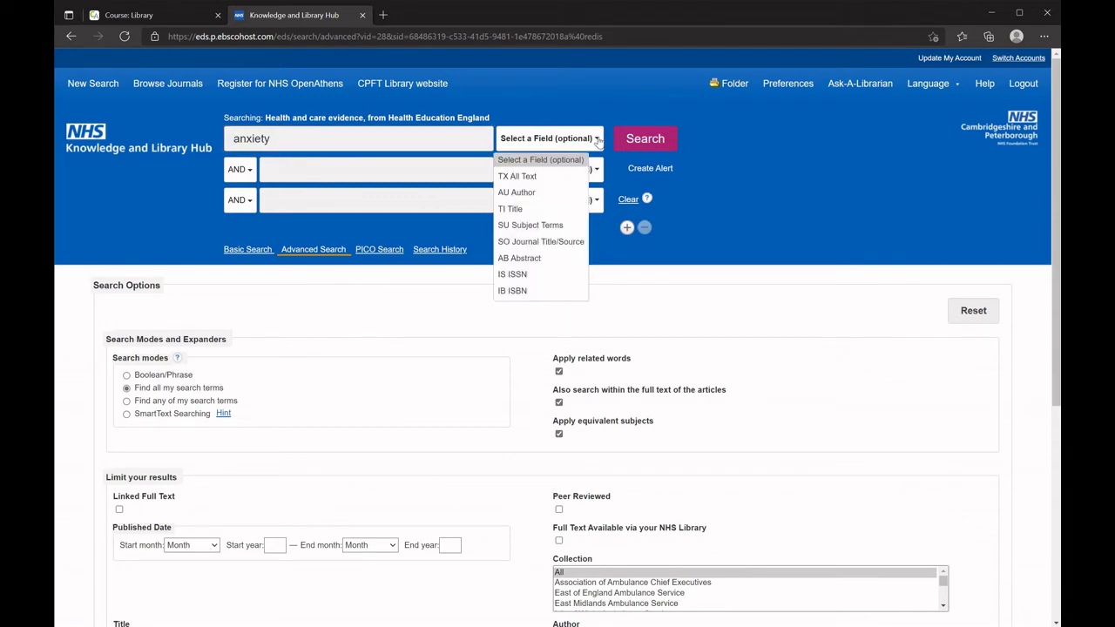
{"action": "left_click", "coordinate": [598, 141]}
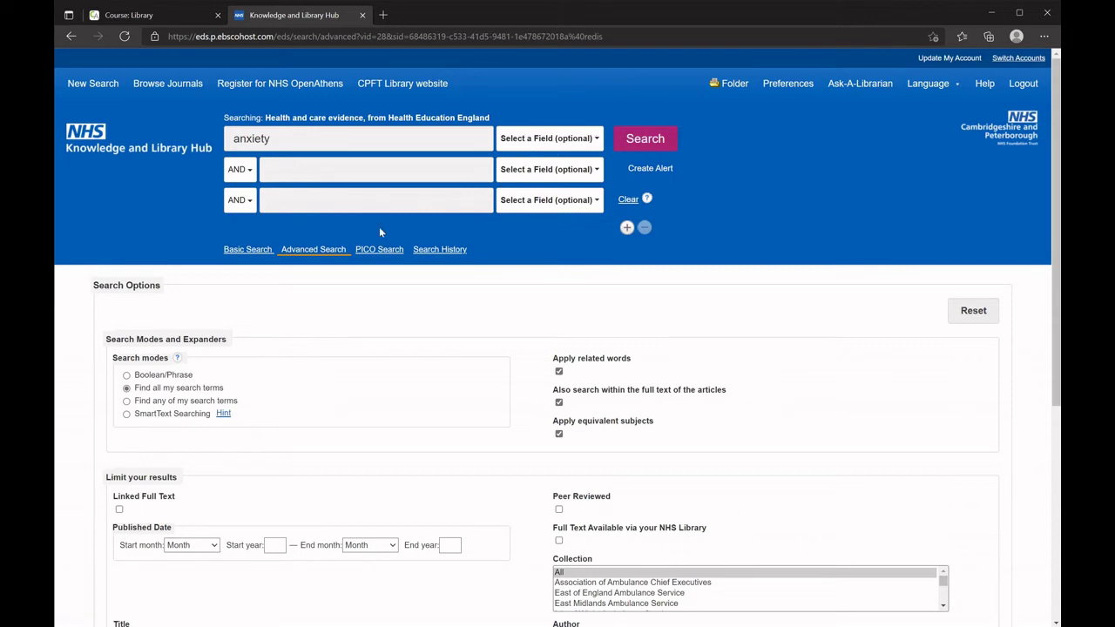
{"action": "scroll", "coordinate": [333, 300], "scroll_direction": "down", "scroll_amount": 1}
{"action": "scroll", "coordinate": [333, 301], "scroll_direction": "down", "scroll_amount": 1}
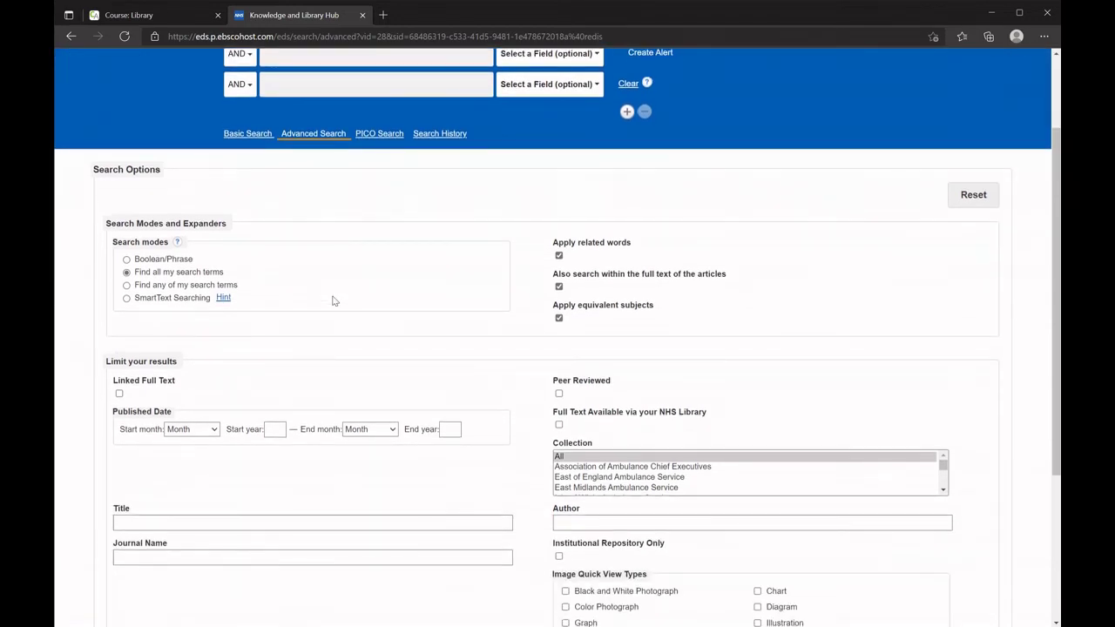
{"action": "scroll", "coordinate": [333, 301], "scroll_direction": "down", "scroll_amount": 1}
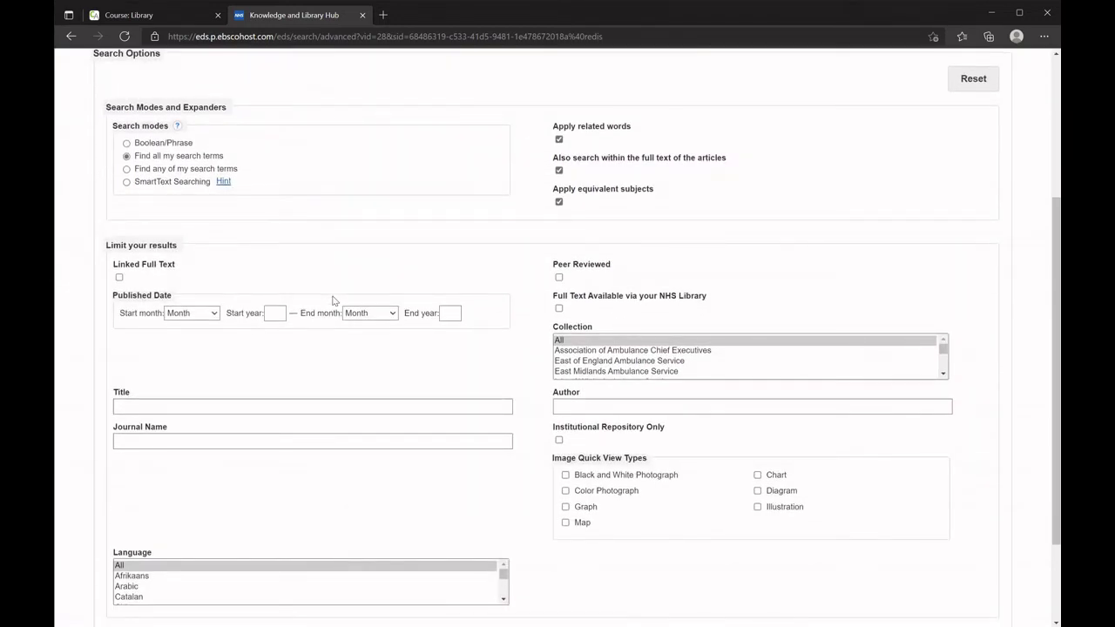
{"action": "scroll", "coordinate": [333, 300], "scroll_direction": "up", "scroll_amount": 2}
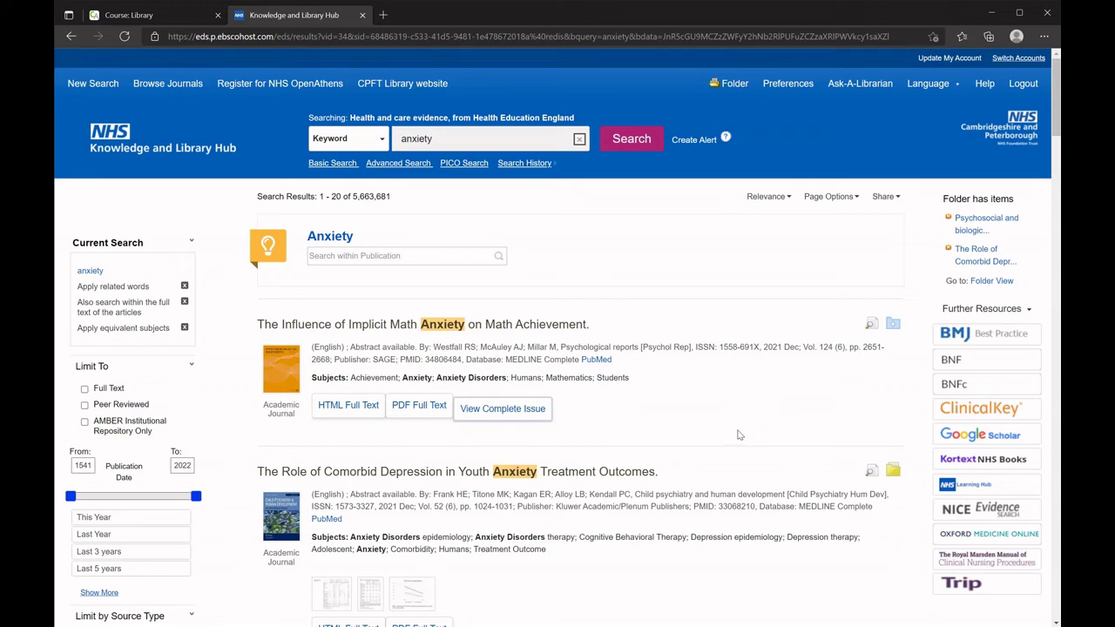
Add the article on latent class growth modeling of depression and anxiety in older adults to the folder and open the folder.
{"action": "scroll", "coordinate": [808, 432], "scroll_direction": "down", "scroll_amount": 1}
{"action": "scroll", "coordinate": [808, 432], "scroll_direction": "down", "scroll_amount": 3}
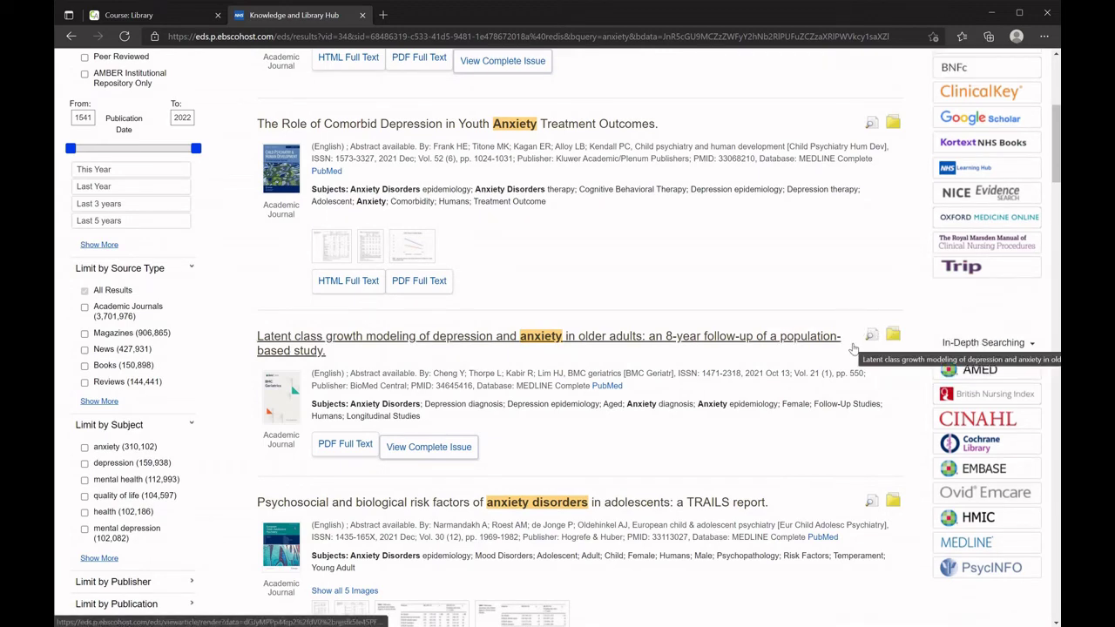
{"action": "scroll", "coordinate": [858, 342], "scroll_direction": "up", "scroll_amount": 4}
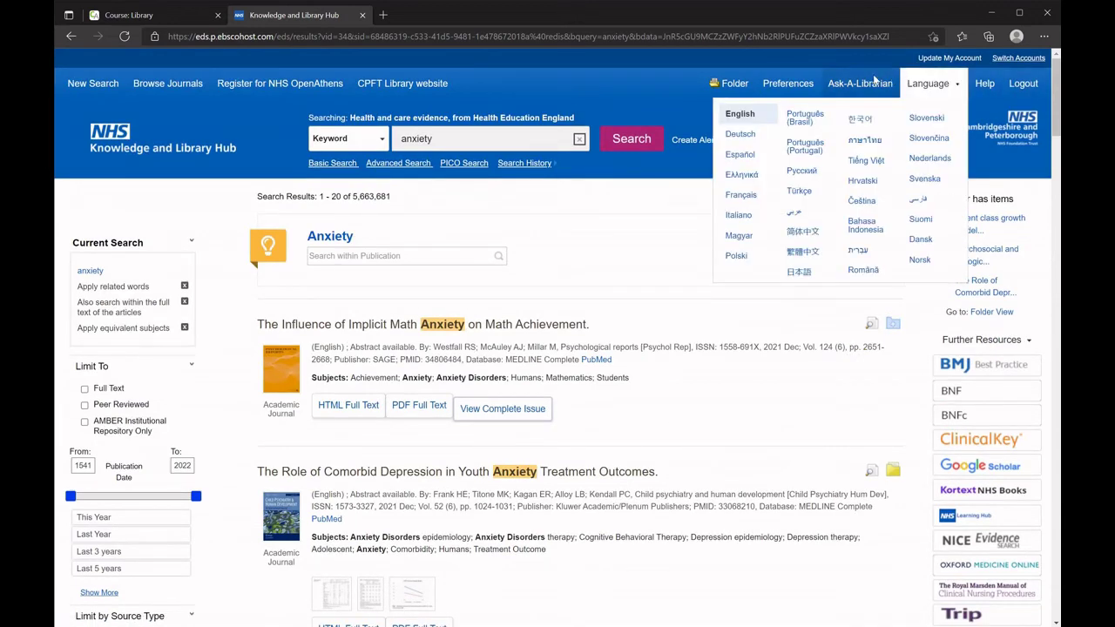
{"action": "left_click", "coordinate": [723, 86]}
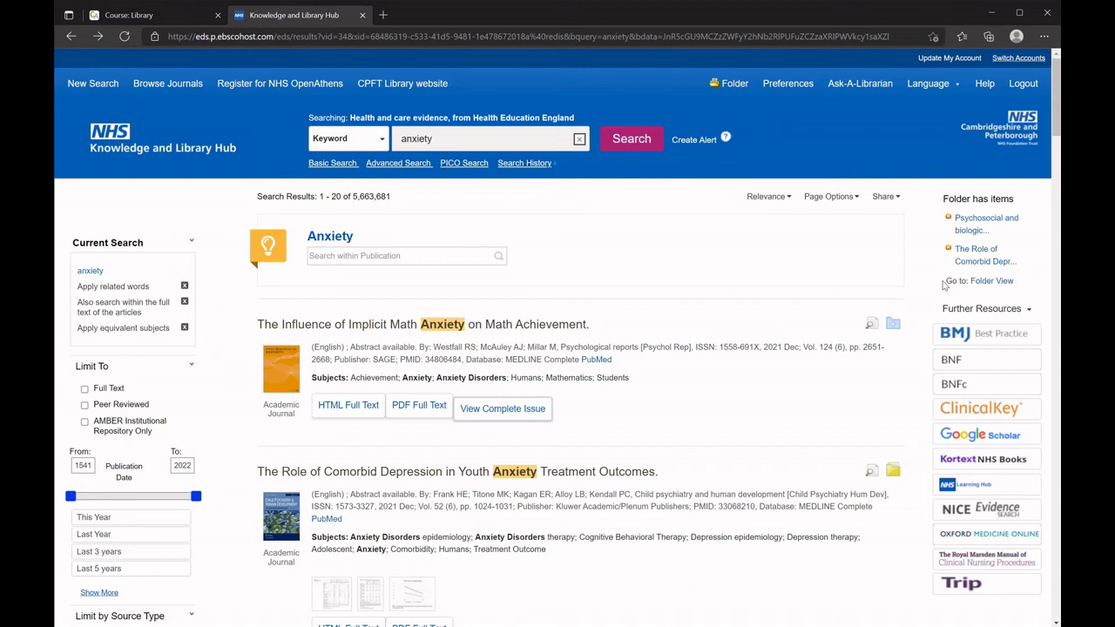
Open BMJ Best Practice from the further resources beside the anxiety results and look through its matching topics.
{"action": "scroll", "coordinate": [944, 286], "scroll_direction": "down", "scroll_amount": 2}
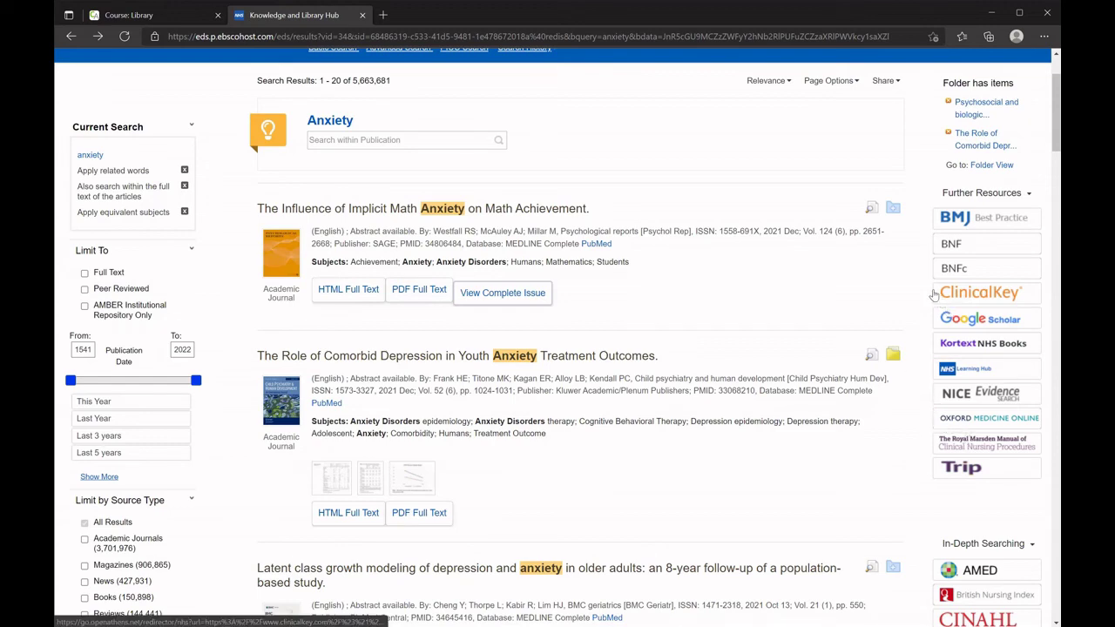
{"action": "scroll", "coordinate": [934, 294], "scroll_direction": "up", "scroll_amount": 2}
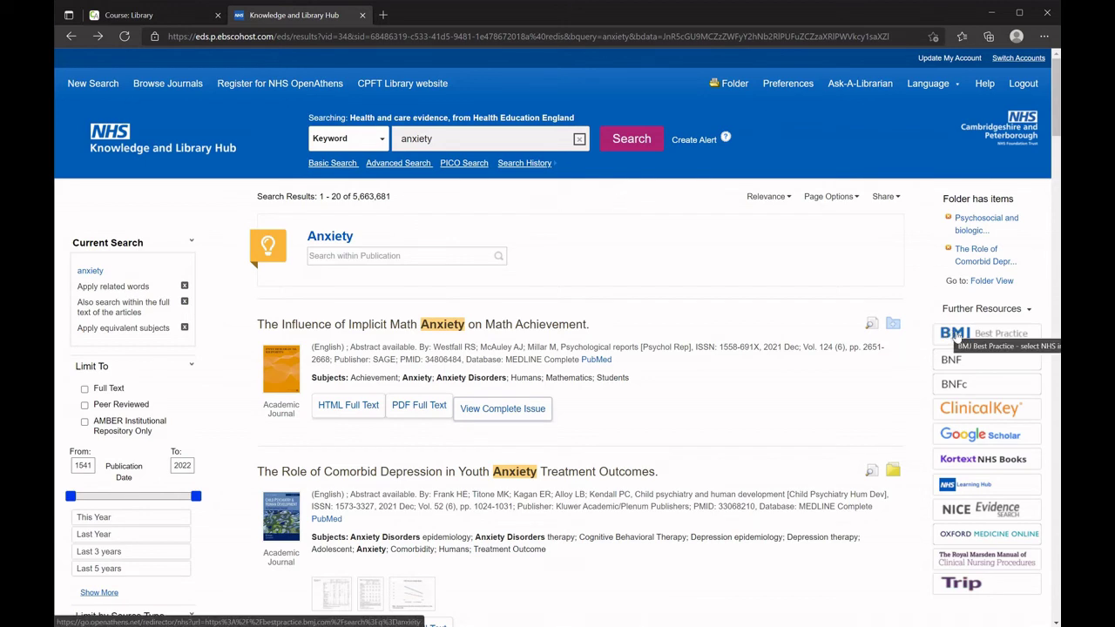
{"action": "left_click", "coordinate": [957, 336]}
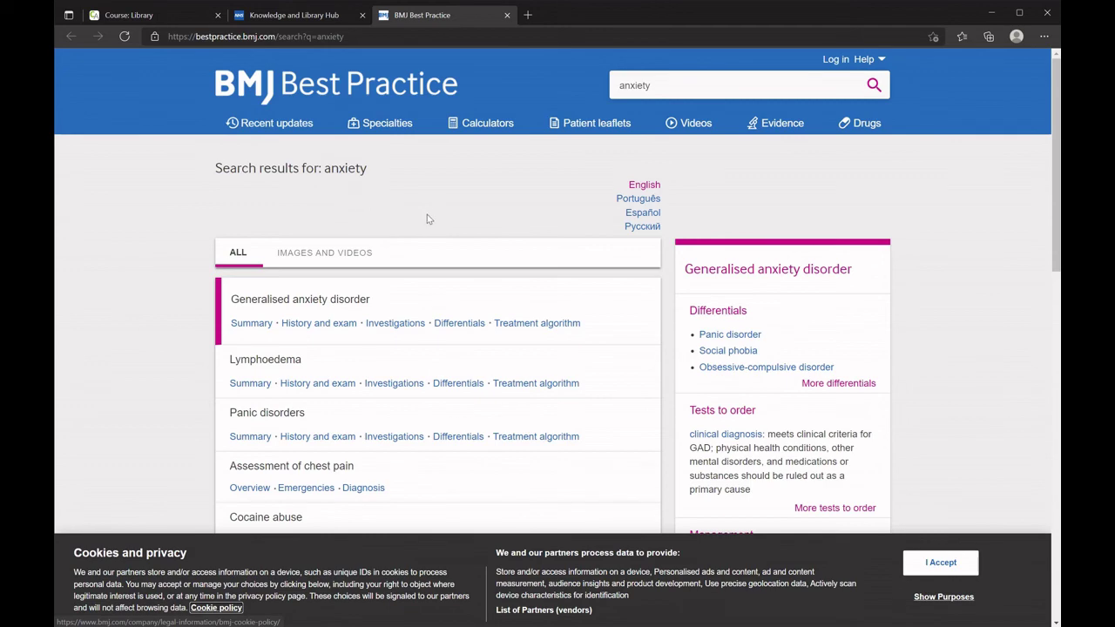
{"action": "scroll", "coordinate": [424, 218], "scroll_direction": "down", "scroll_amount": 2}
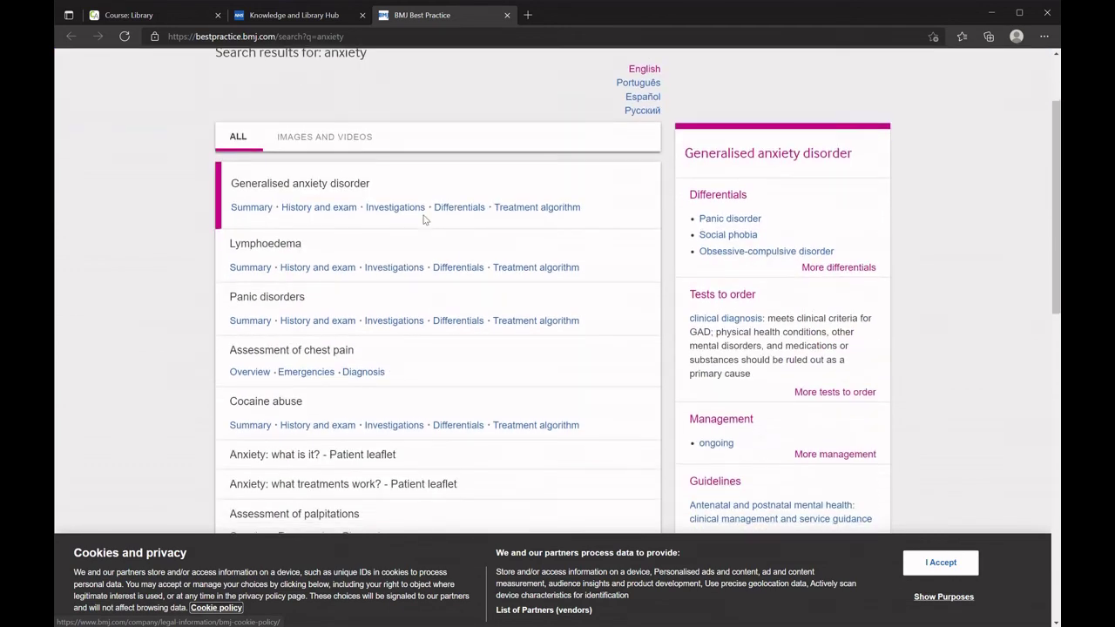
{"action": "scroll", "coordinate": [422, 219], "scroll_direction": "up", "scroll_amount": 2}
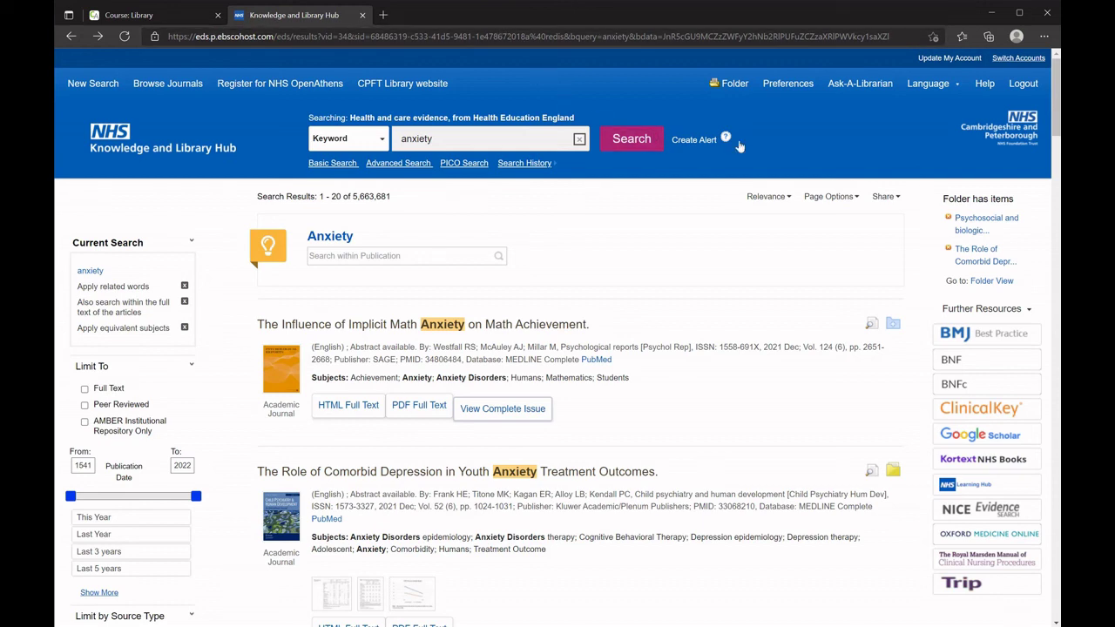
Return to the Knowledge and Library Hub results and open the Ask-A-Librarian page.
{"action": "left_click", "coordinate": [869, 85]}
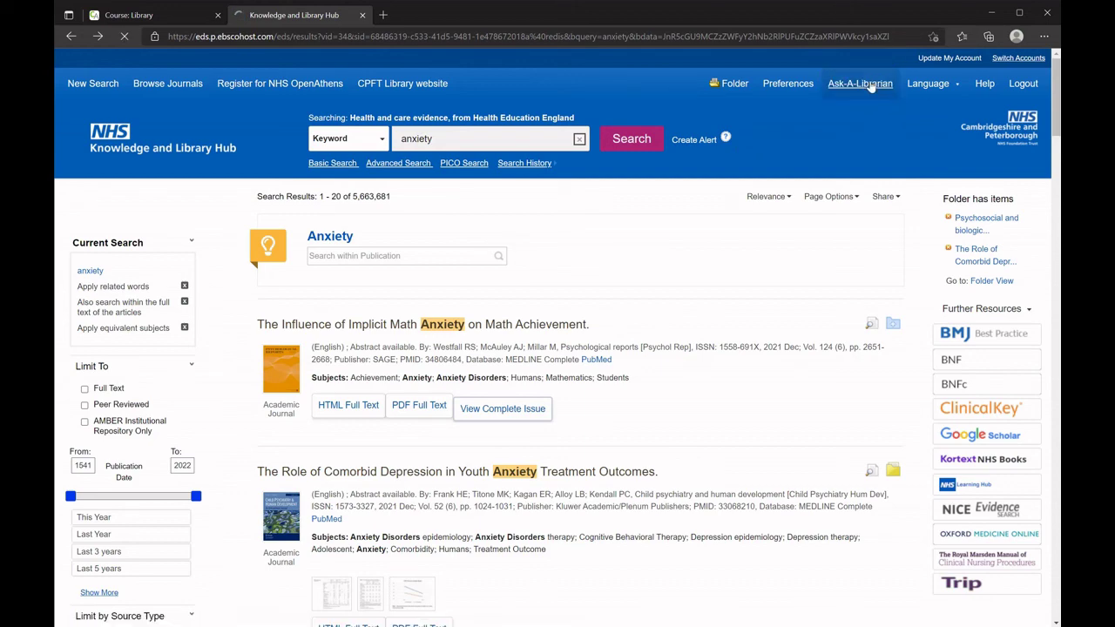